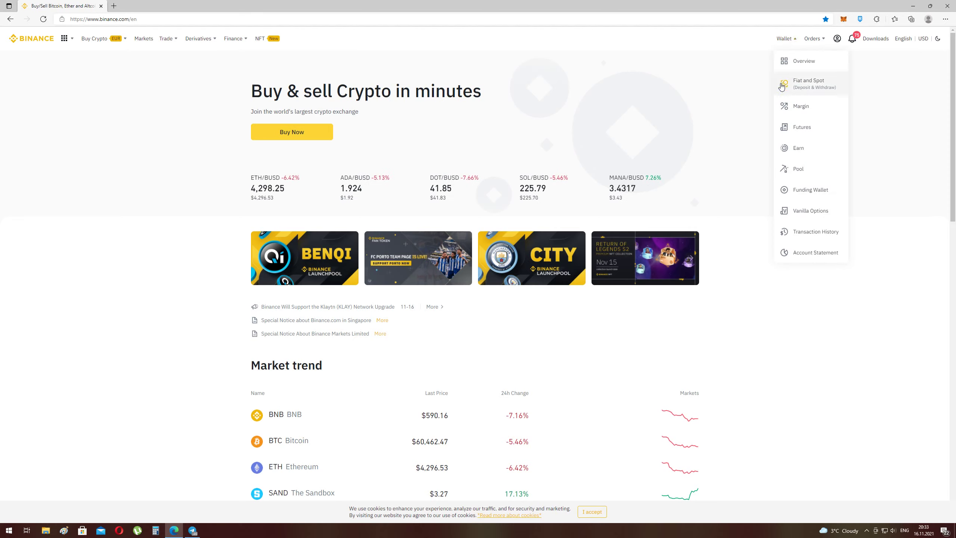
- Open the Fiat and Spot wallet and look through its list of coin balances
mouse_move(790, 41)
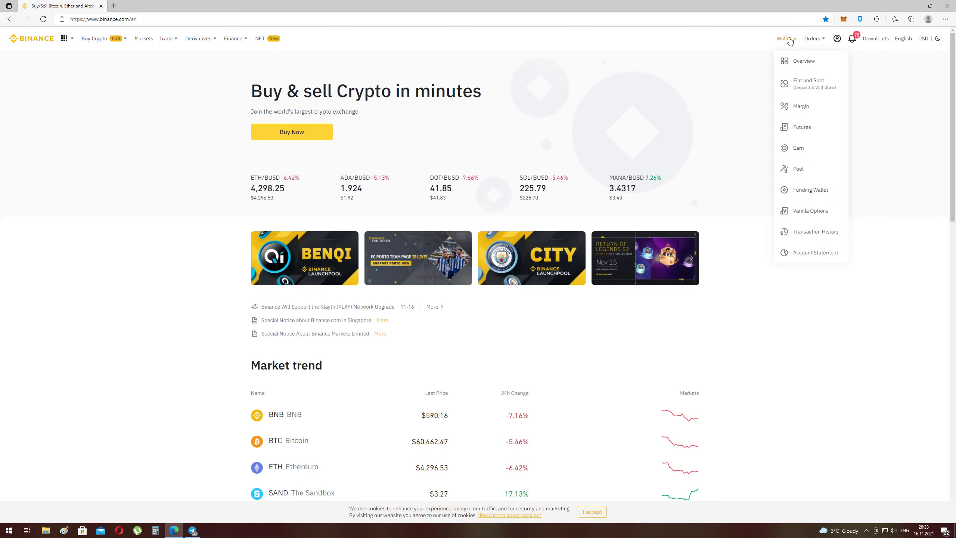
click(802, 83)
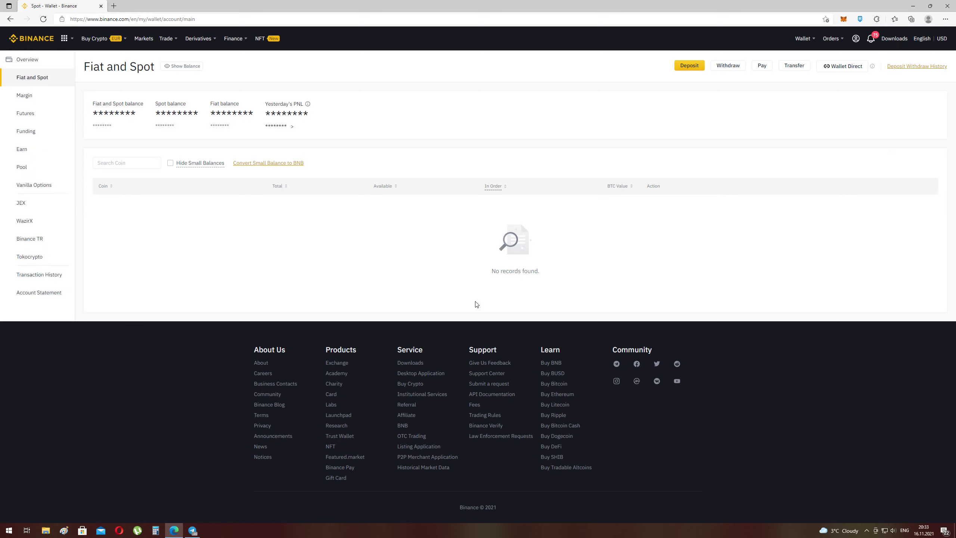
scroll(312, 348, down, 10)
scroll(312, 348, up, 5)
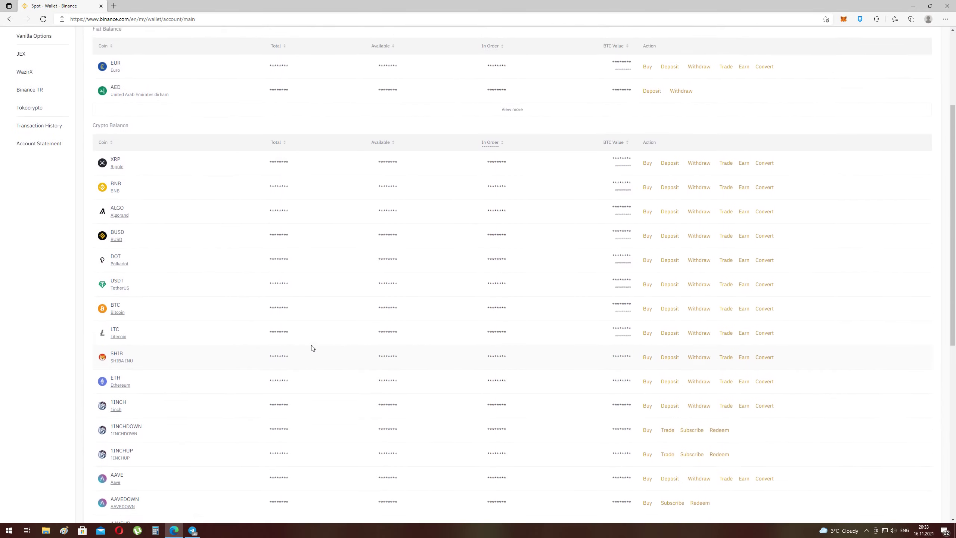
scroll(311, 348, up, 4)
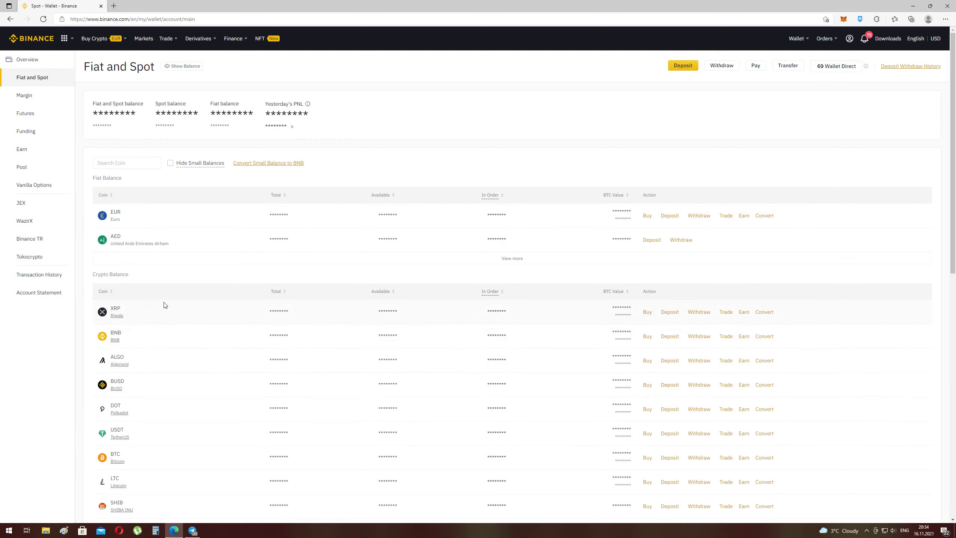
click(133, 164)
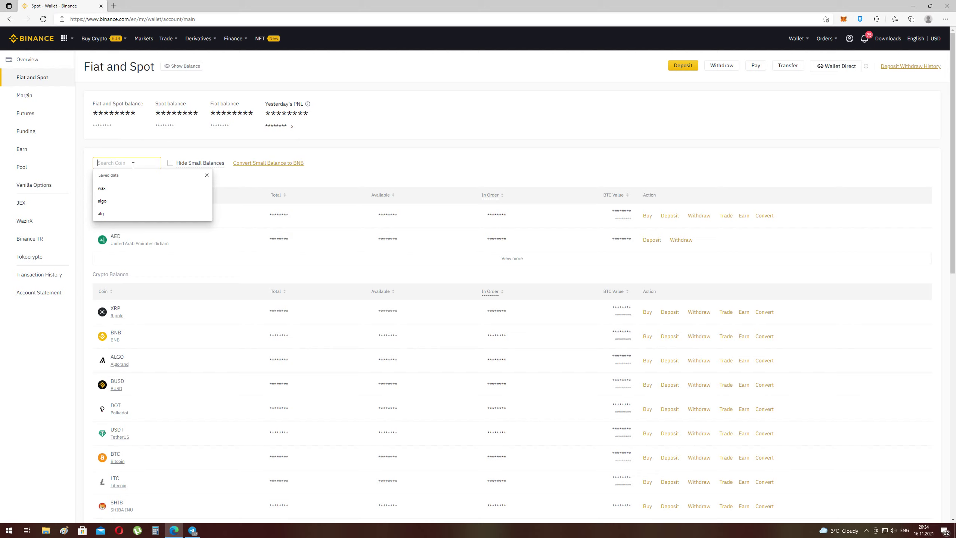
click(363, 163)
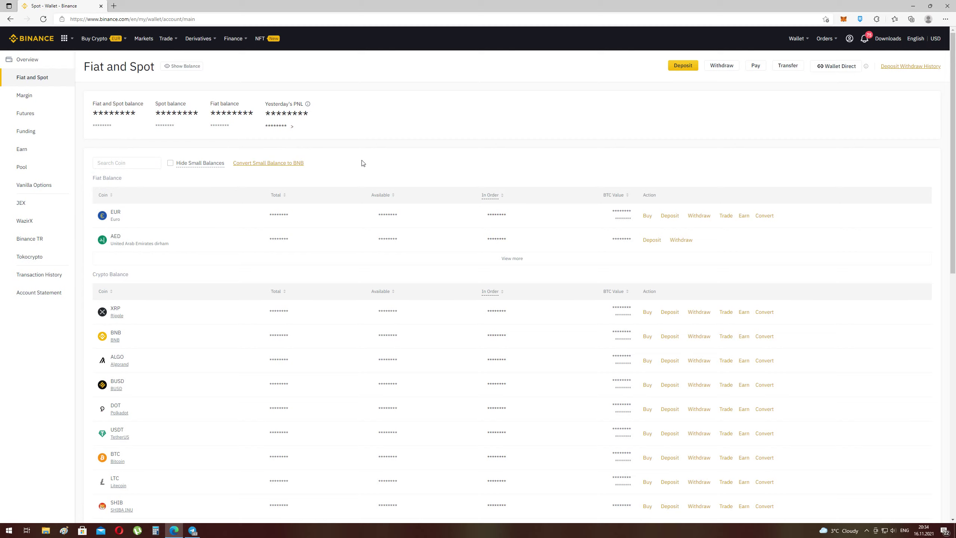
- Expand the fiat balance list in full and look through the supported currencies
click(512, 259)
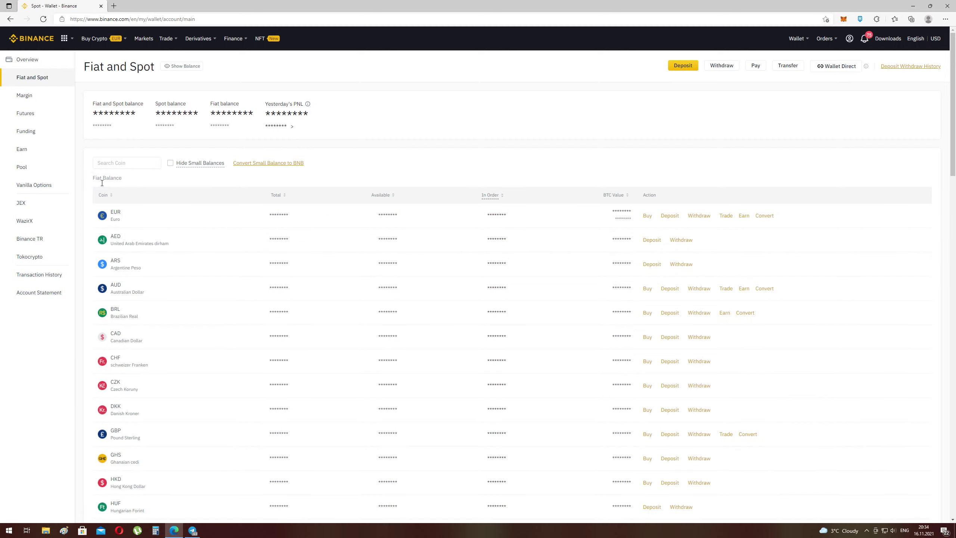
scroll(220, 259, down, 6)
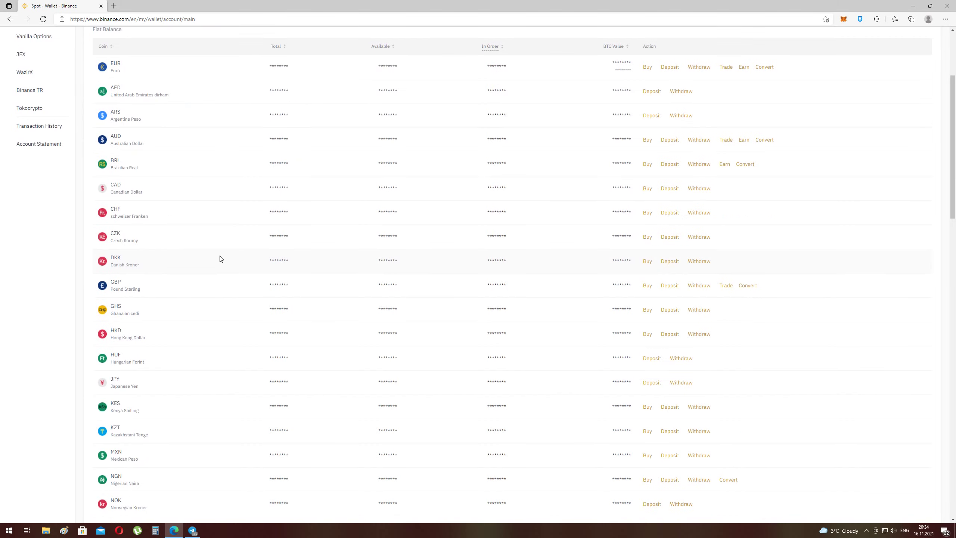
scroll(220, 258, up, 6)
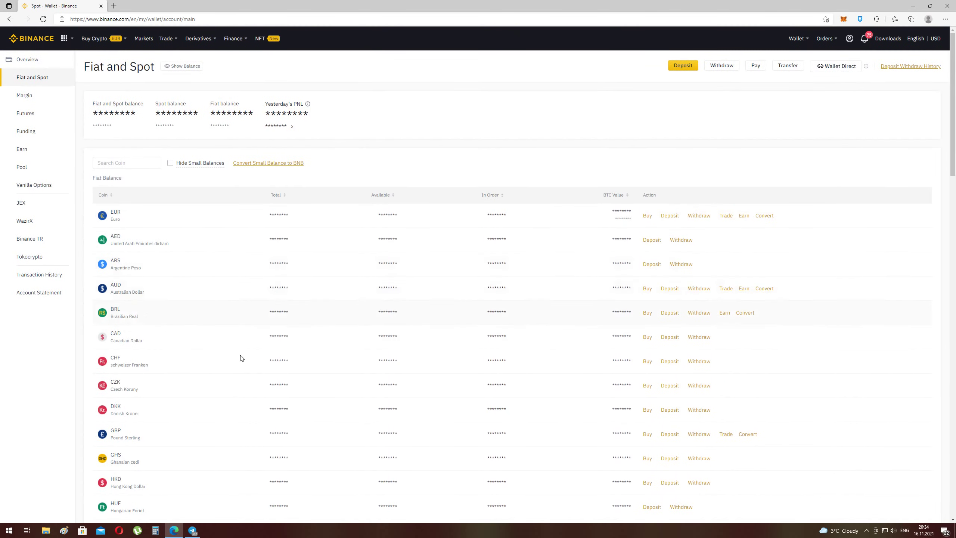
scroll(403, 401, down, 8)
scroll(136, 396, down, 4)
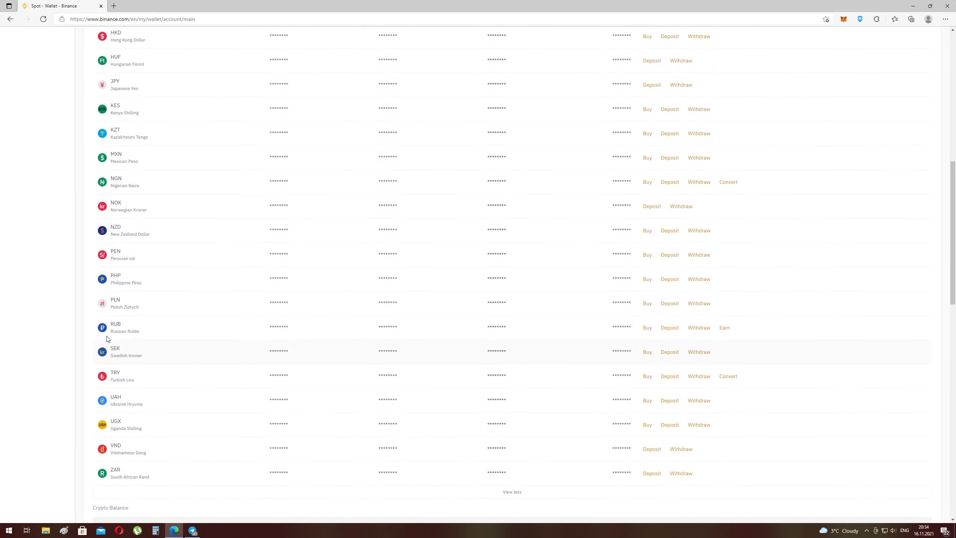
scroll(544, 335, up, 12)
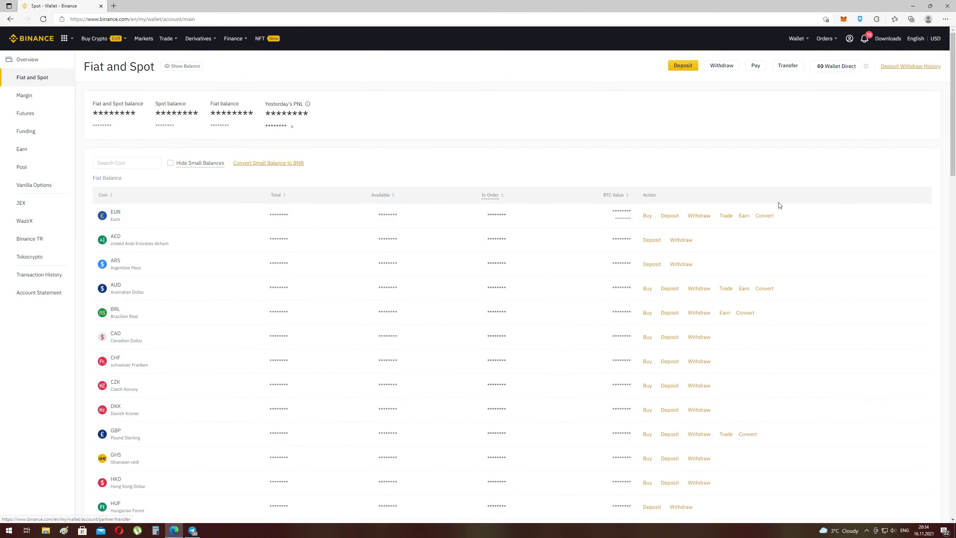
- Open the EUR deposit form, continue with Bank Card(Visa/MC) to the amount entry, and return to the payment method selection
click(669, 217)
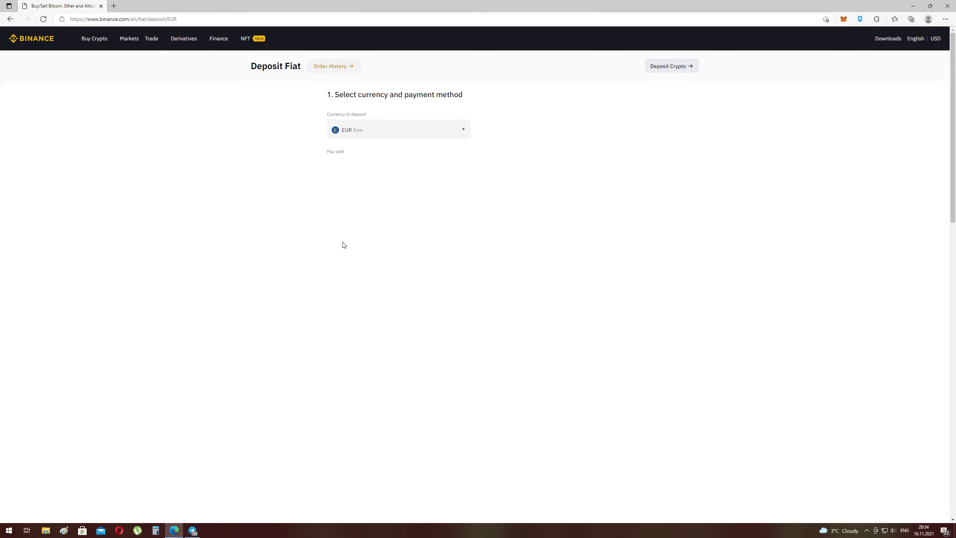
click(325, 187)
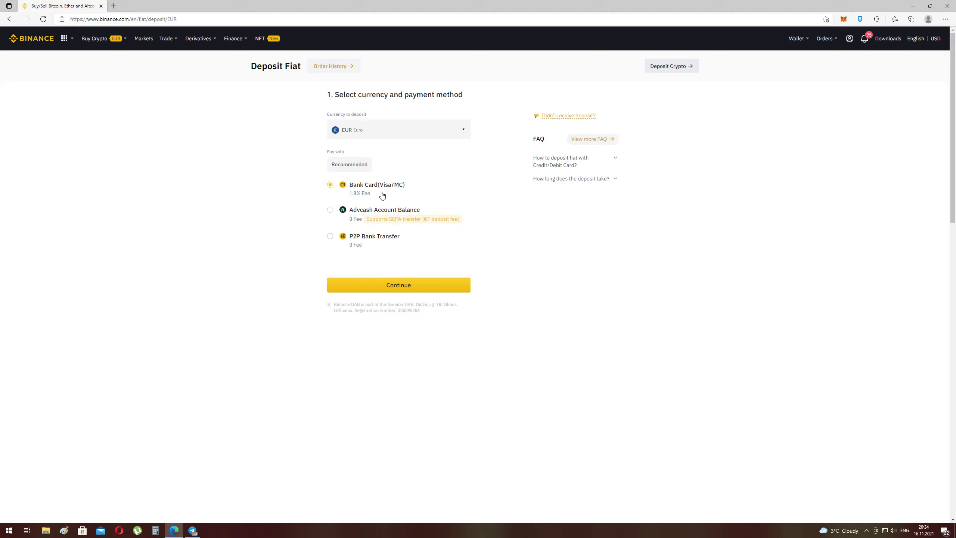
click(426, 285)
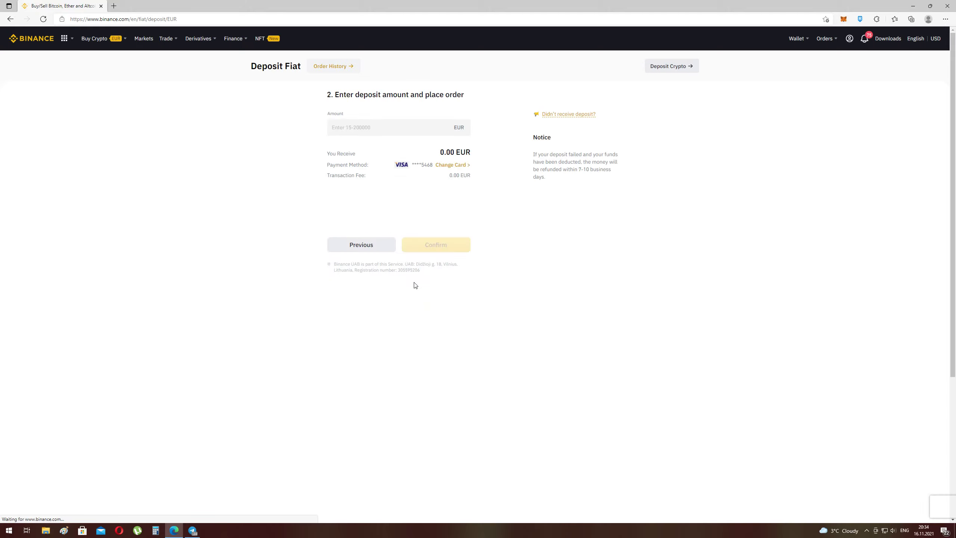
click(354, 128)
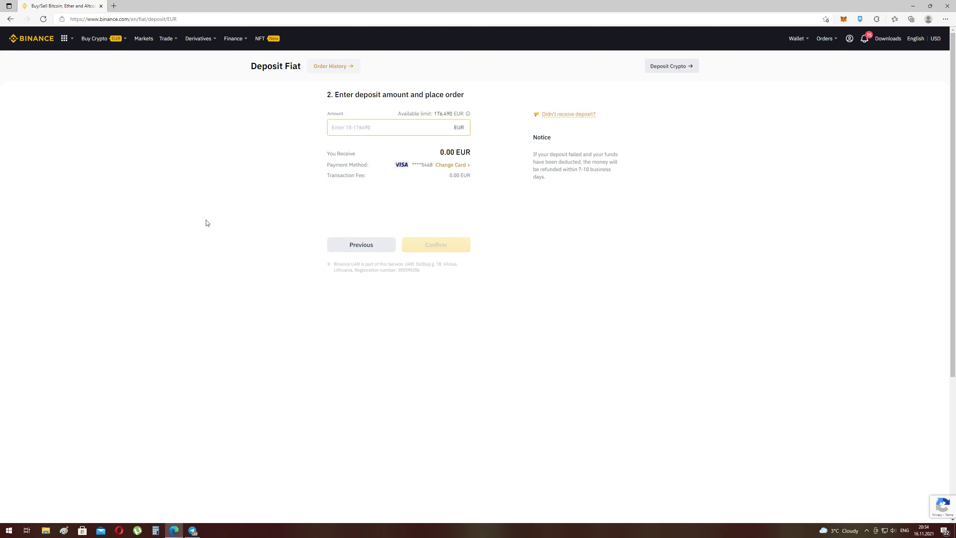
click(339, 245)
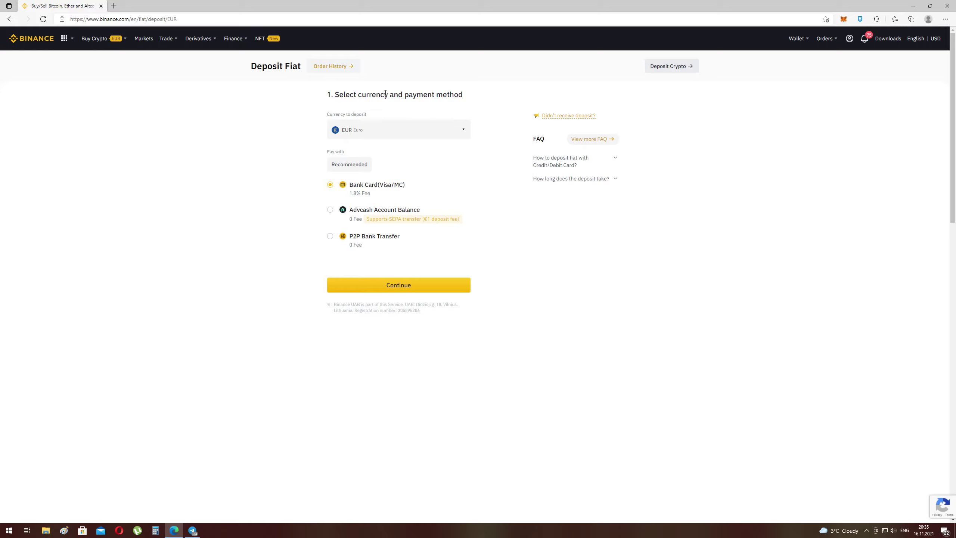
- Return to the Fiat and Spot wallet and check the account in the MetaMask extension
mouse_move(798, 38)
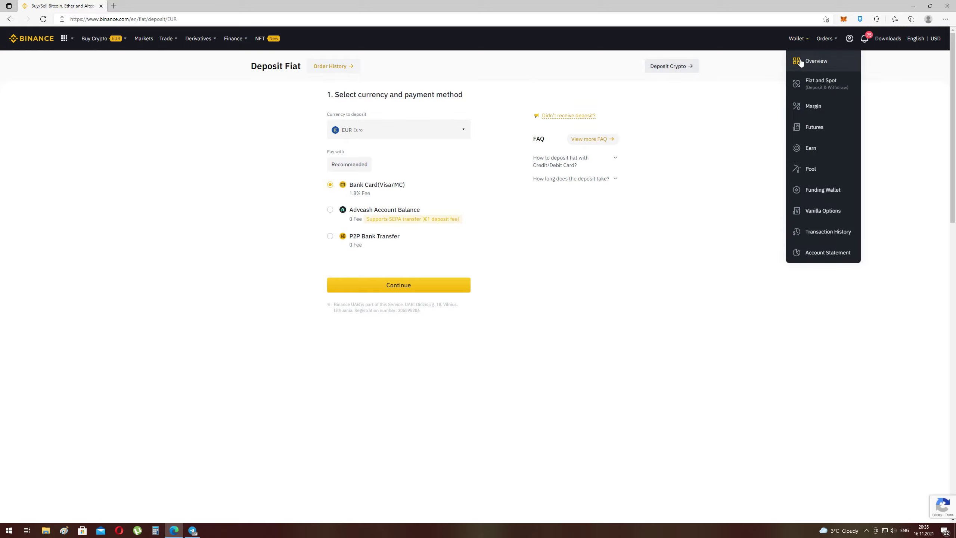
click(801, 79)
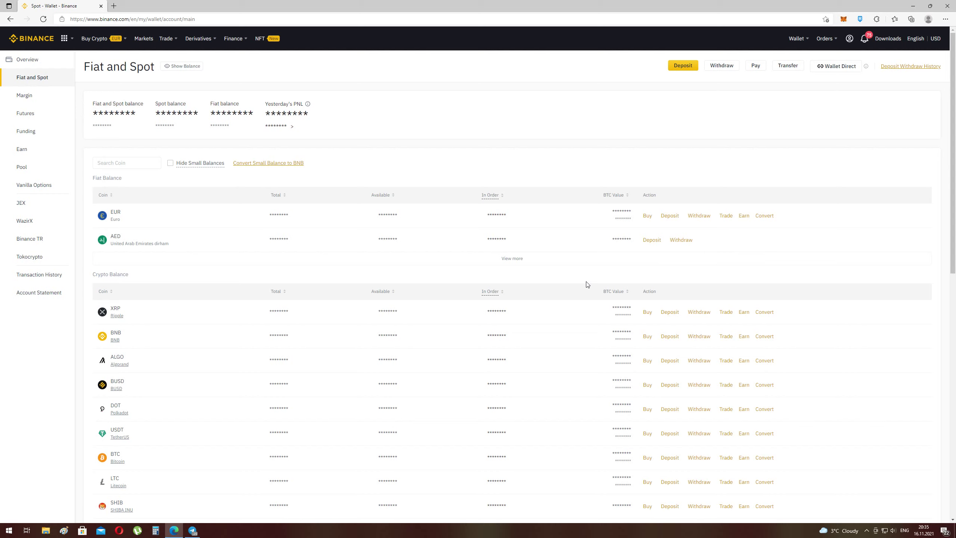
click(847, 19)
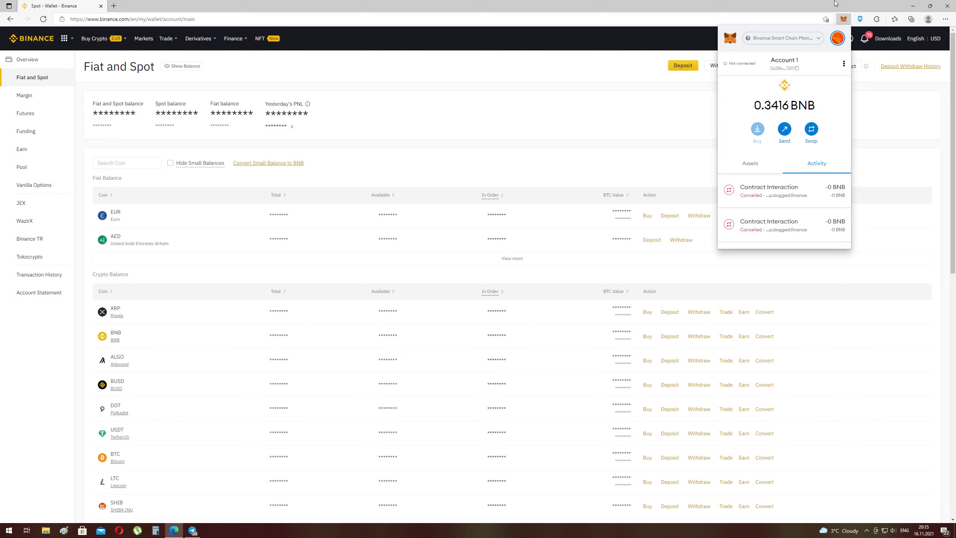
click(843, 19)
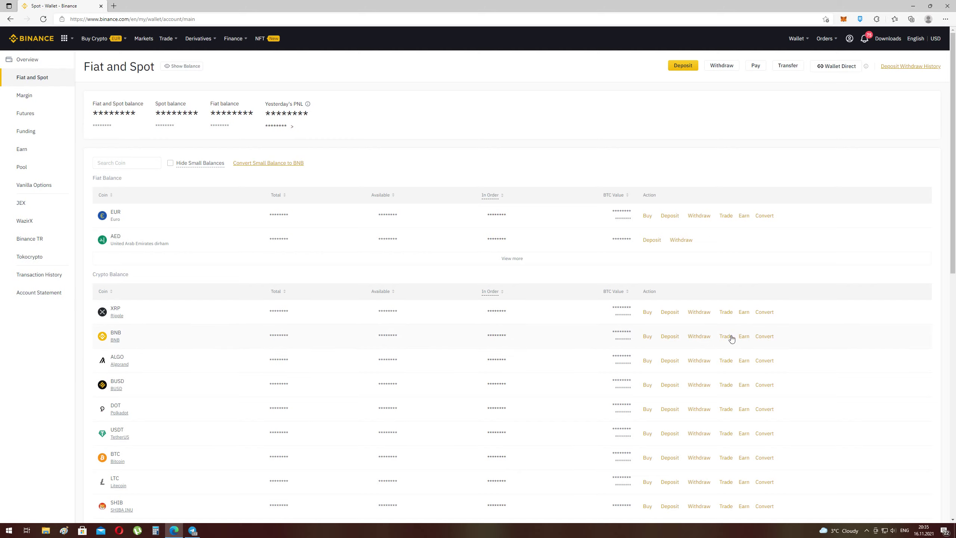
- Open spot trading for the BNB/EUR pair from the BNB balance entry
mouse_move(732, 338)
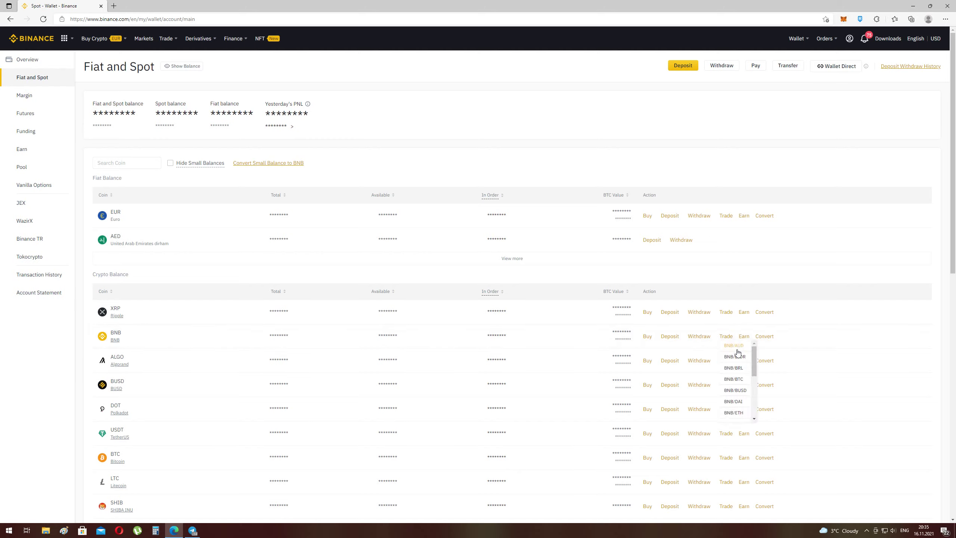
scroll(736, 367, down, 2)
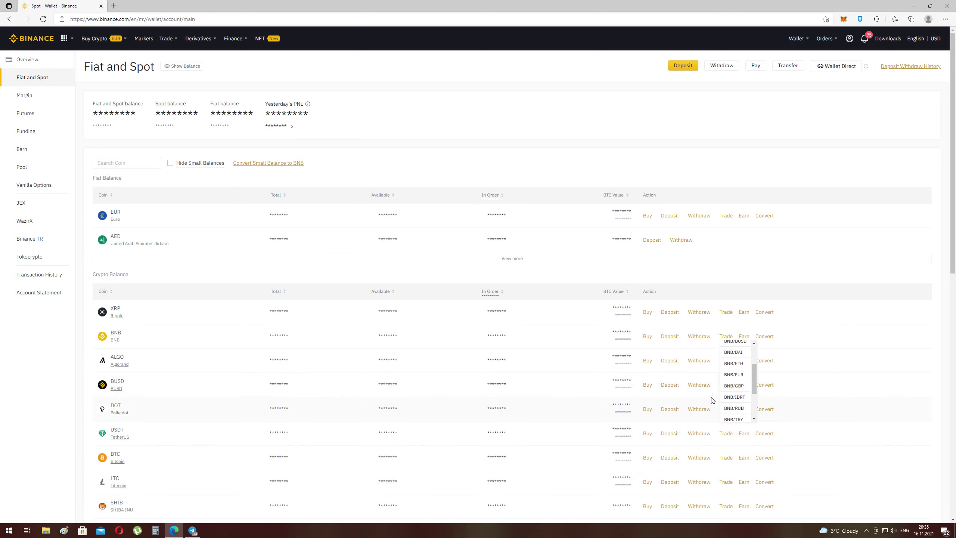
click(733, 374)
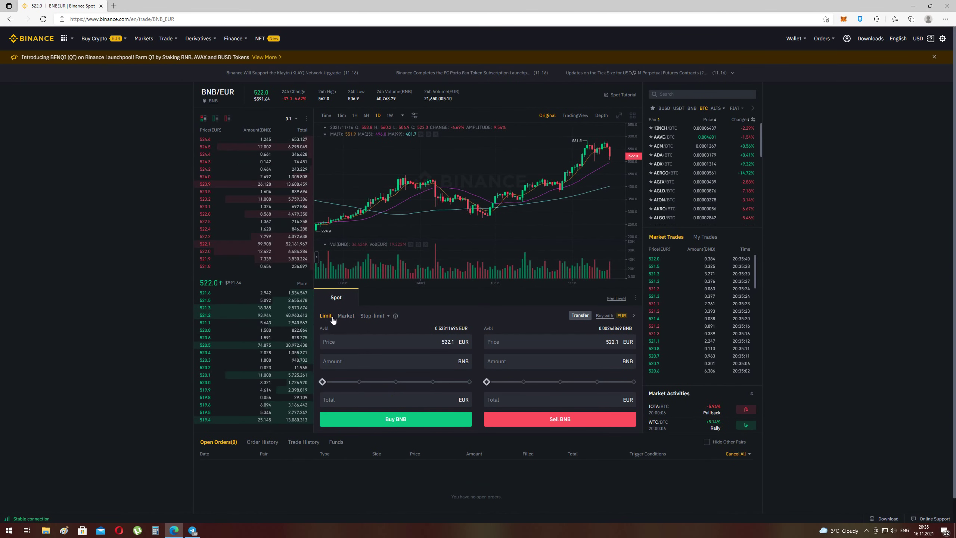
- Switch the spot order to Market and set the BNB buy amount to 0.001 with the percentage slider
click(350, 317)
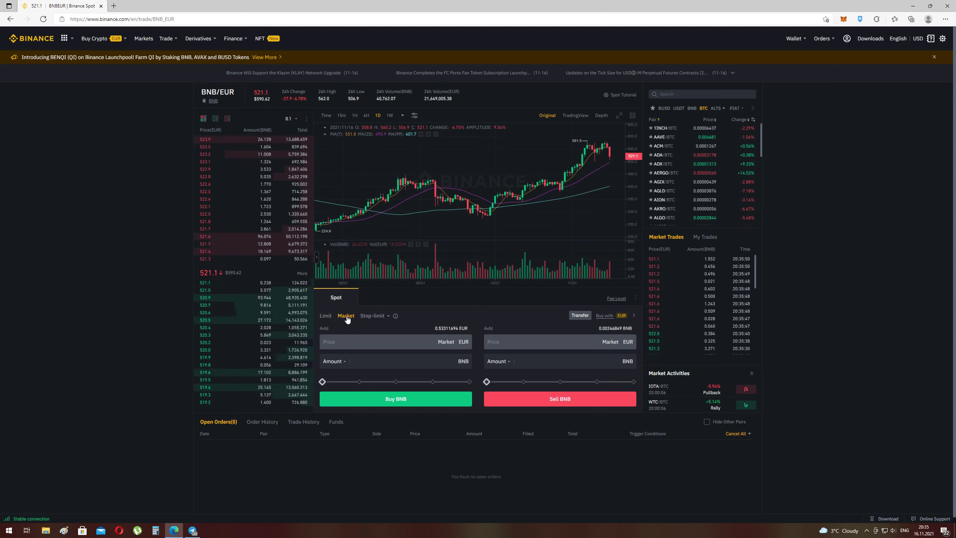
click(325, 387)
drag(325, 386, 469, 383)
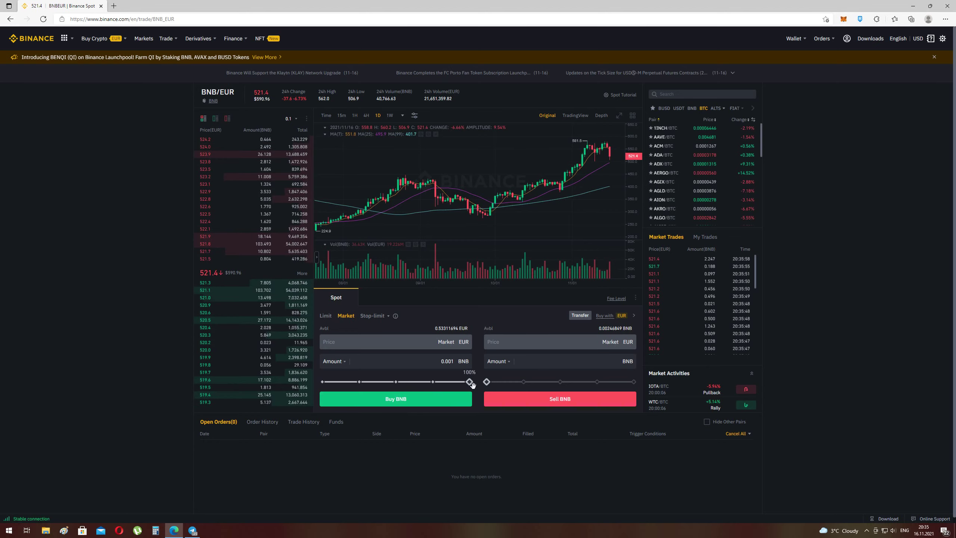
click(451, 381)
- Return to the Fiat and Spot wallet and open the withdrawal form for BNB
mouse_move(791, 50)
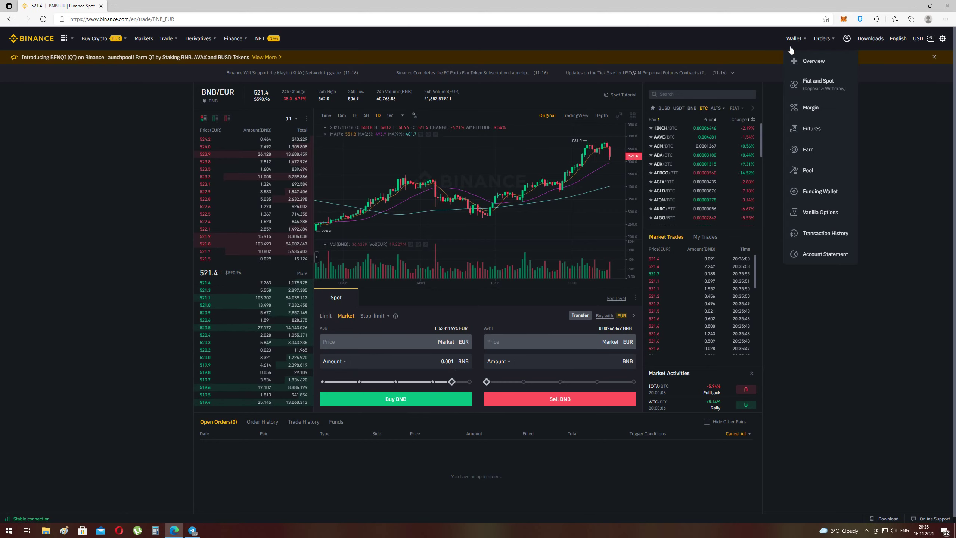
click(797, 82)
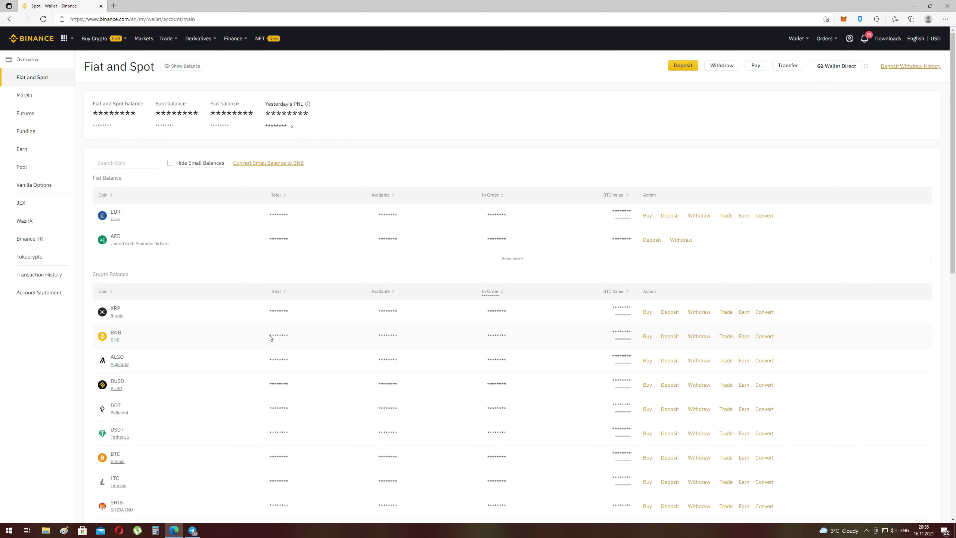
click(703, 339)
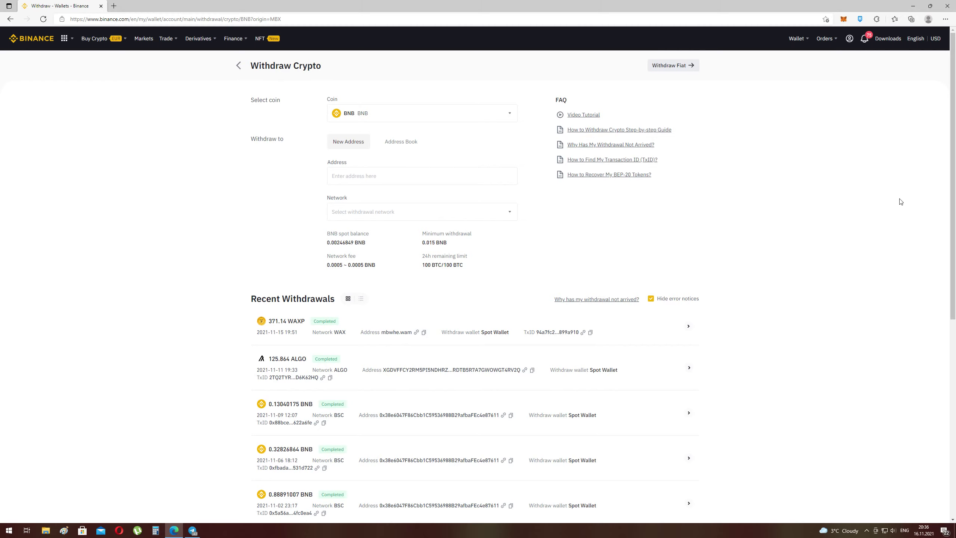
- Copy the MetaMask account address into the withdrawal address and review the network choices, keeping BSC Binance Smart Chain (BEP20)
mouse_move(802, 50)
click(842, 18)
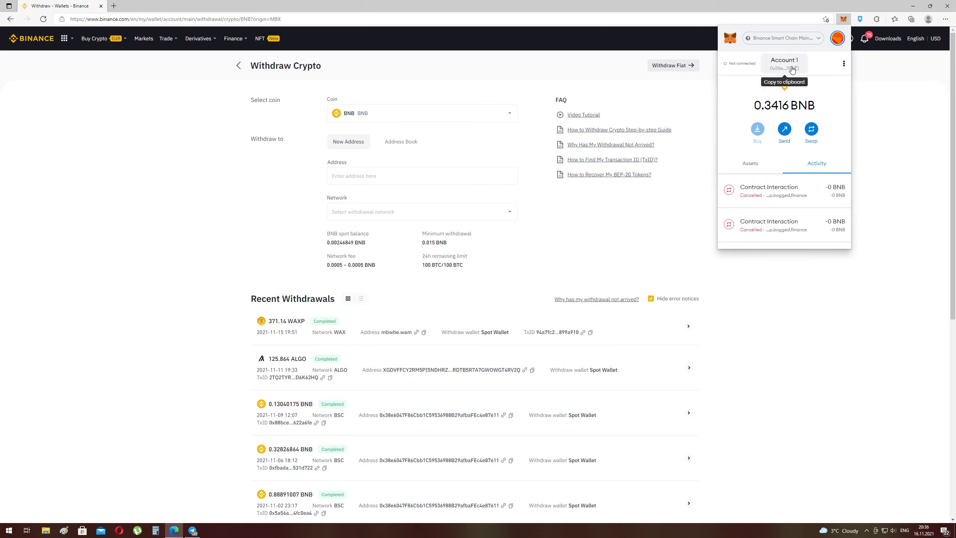
click(790, 65)
right_click(370, 184)
click(380, 252)
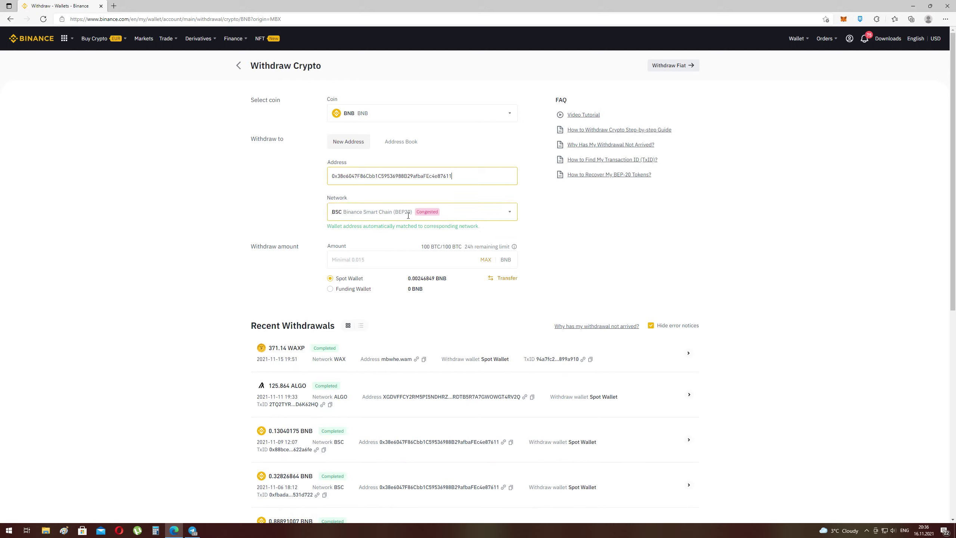
click(497, 216)
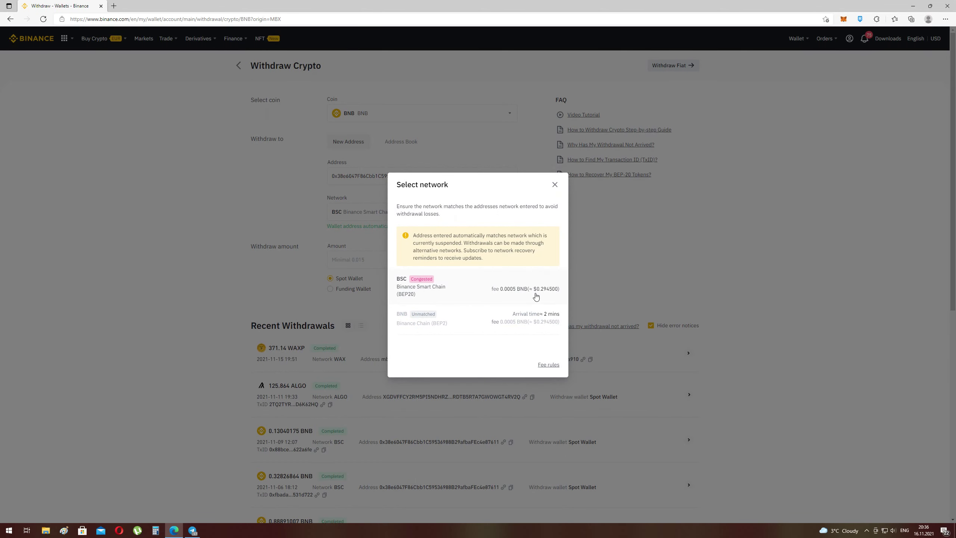
click(555, 185)
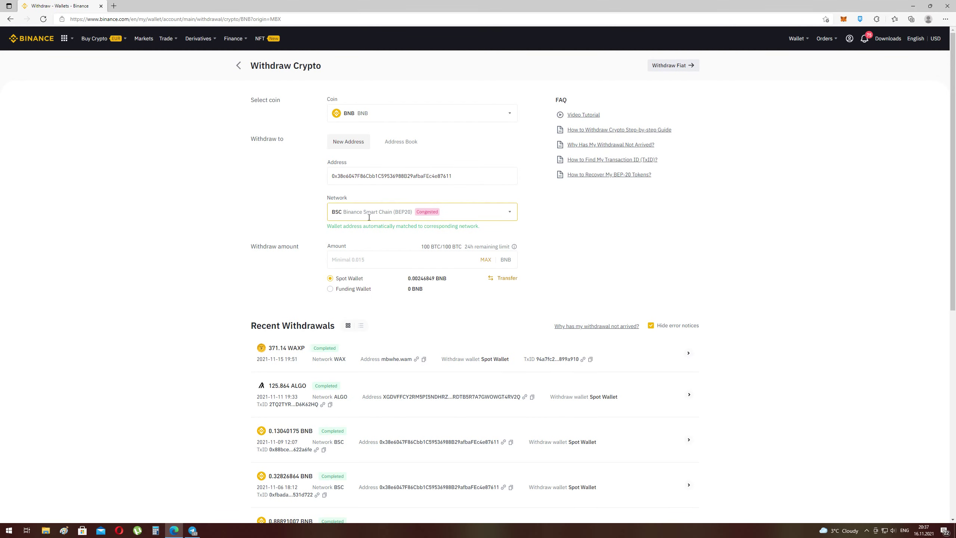
- Fill in the maximum available BNB as the withdrawal amount and clear the amount again
click(486, 265)
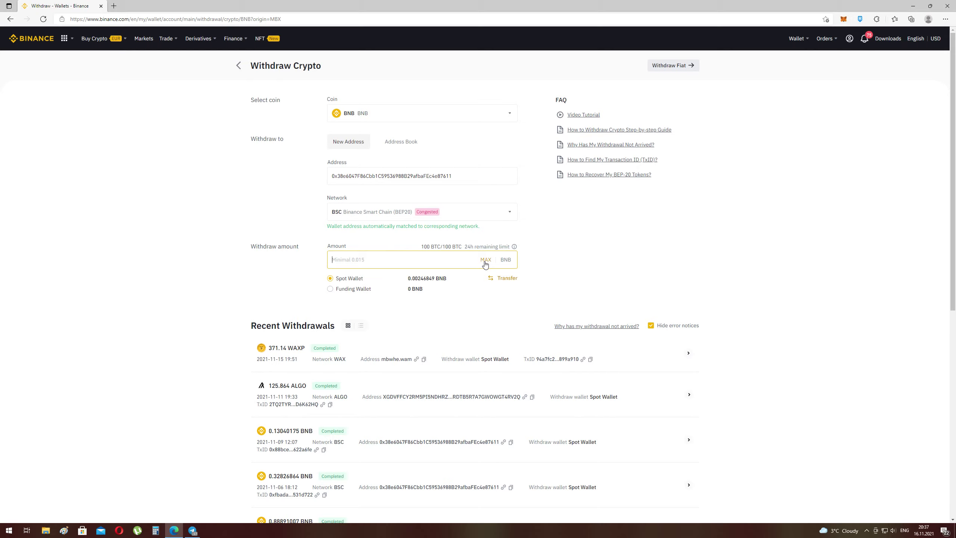
click(485, 260)
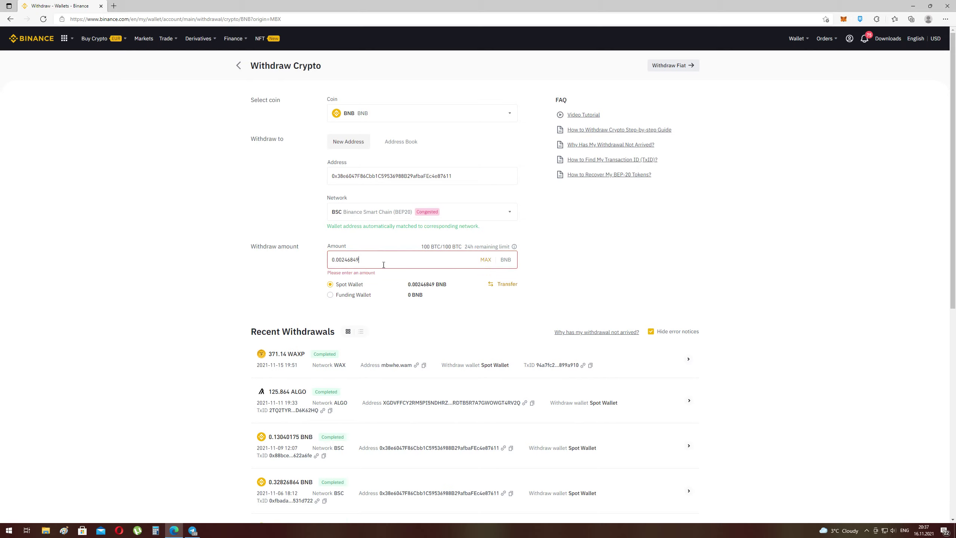
drag(413, 259, 190, 278)
key(BackSpace)
- Switch the Binance site language to Russian (Русский) and open the Fiat and Spot wallet overview
click(843, 19)
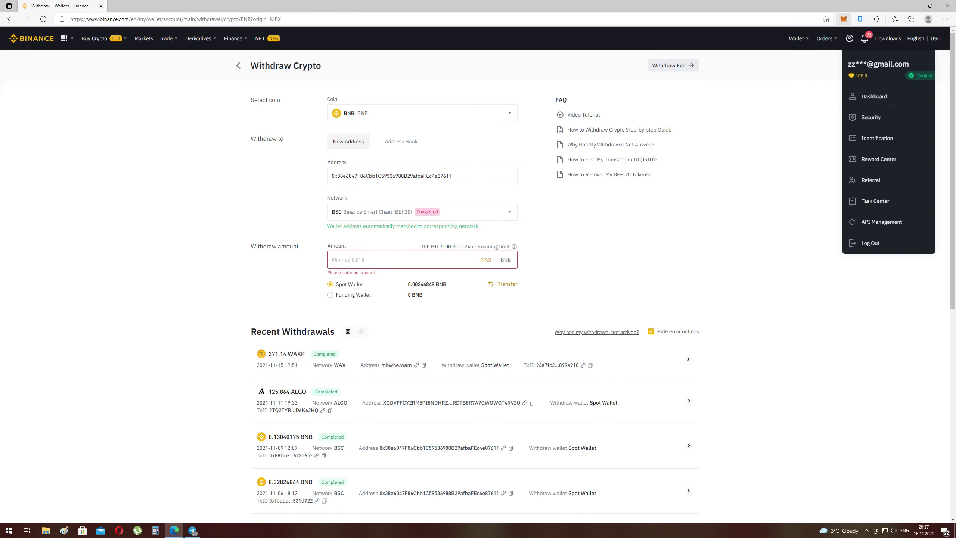
click(922, 39)
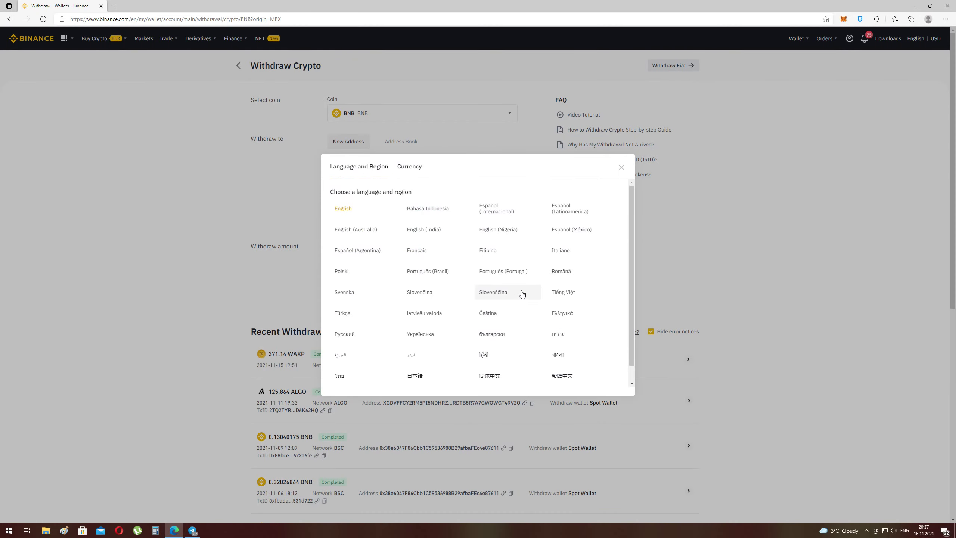
click(341, 334)
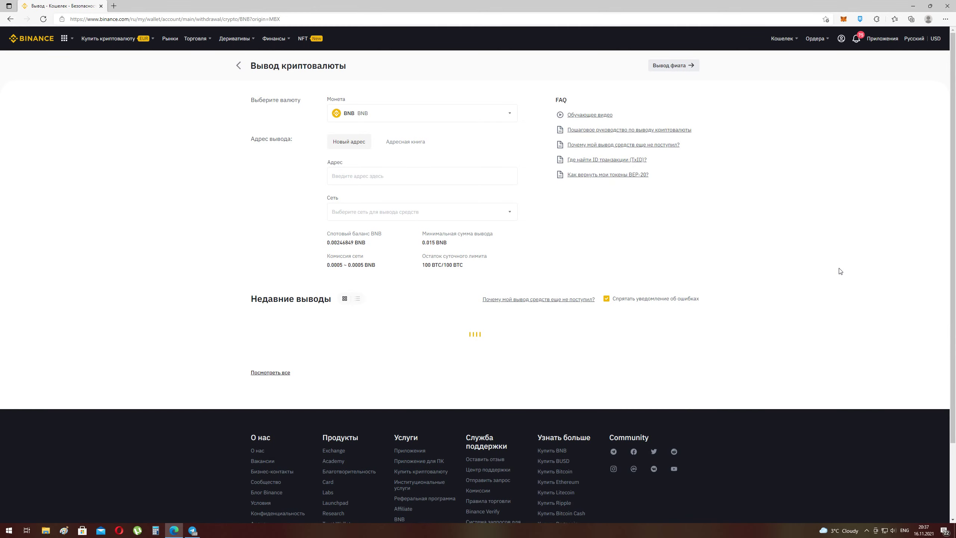
mouse_move(782, 38)
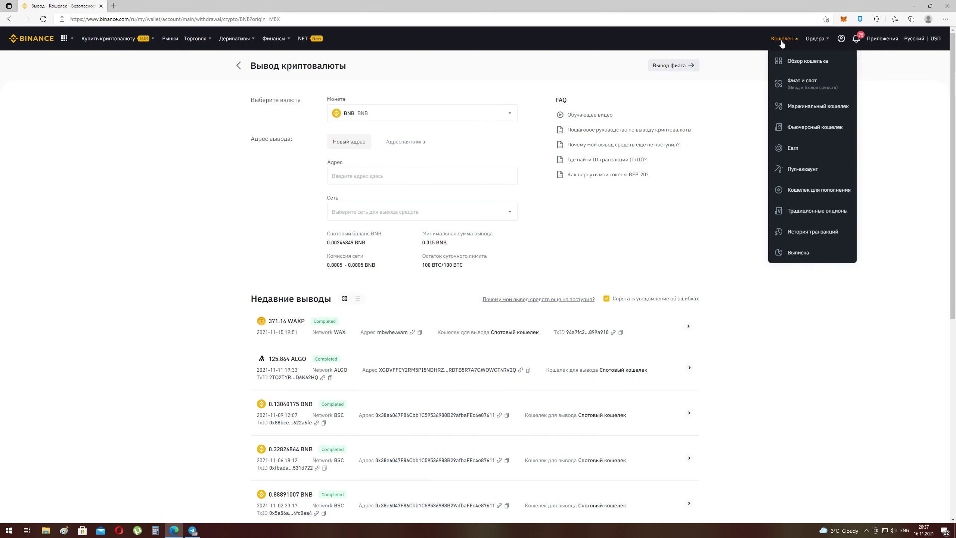
click(793, 81)
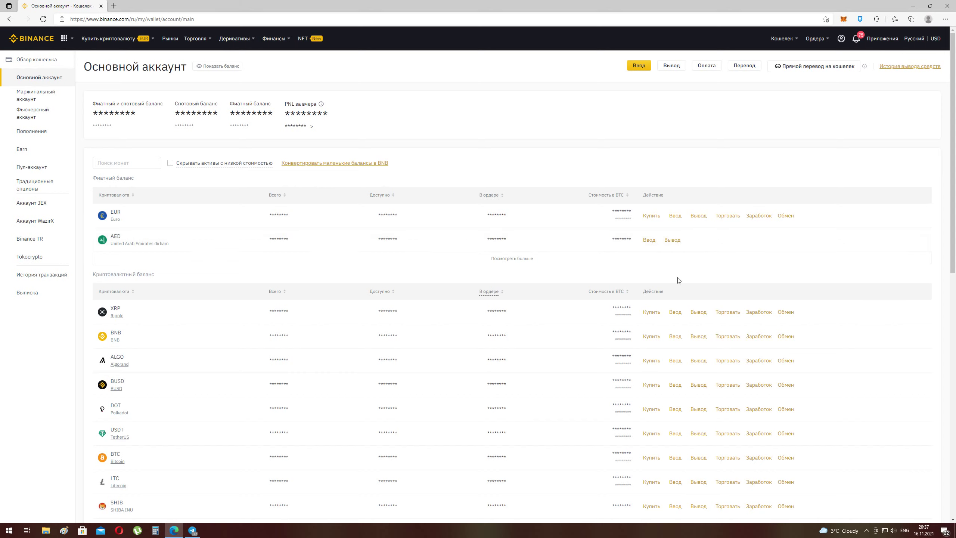
- Open MetaMask, review its available networks and switch the active network to Ethereum Mainnet
click(843, 19)
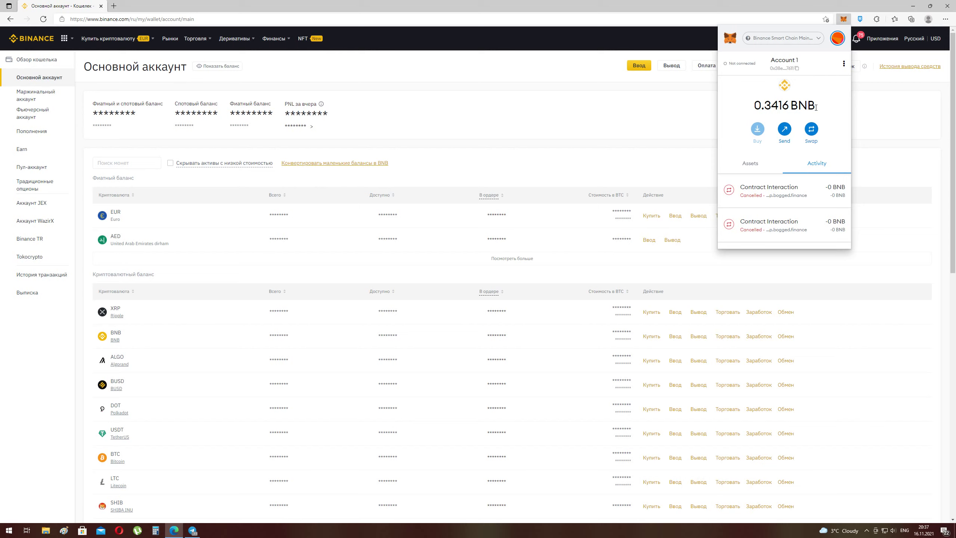
click(794, 39)
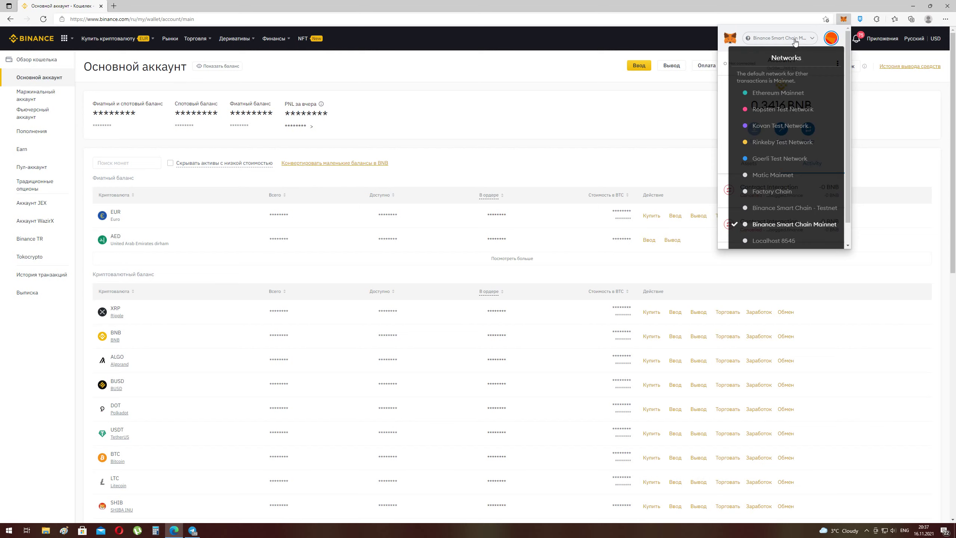
click(792, 39)
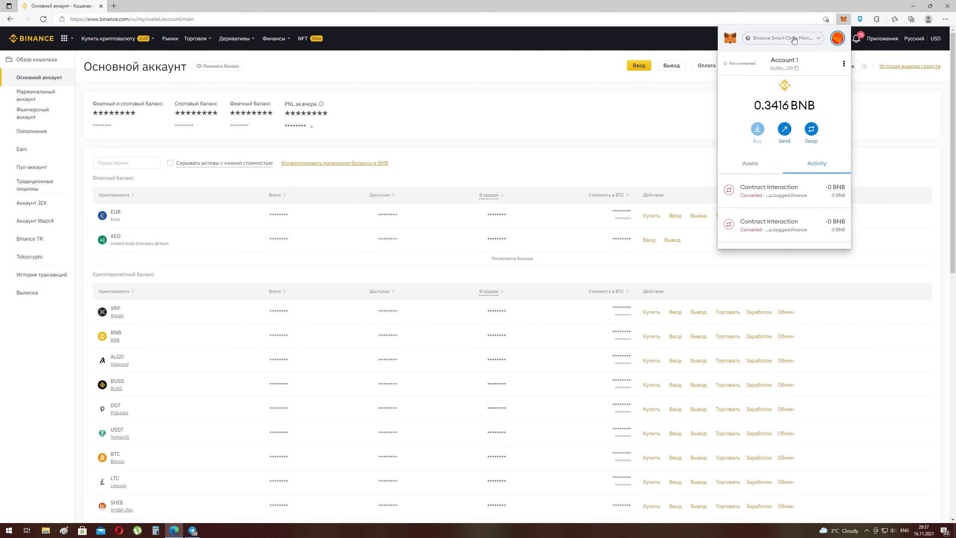
click(795, 40)
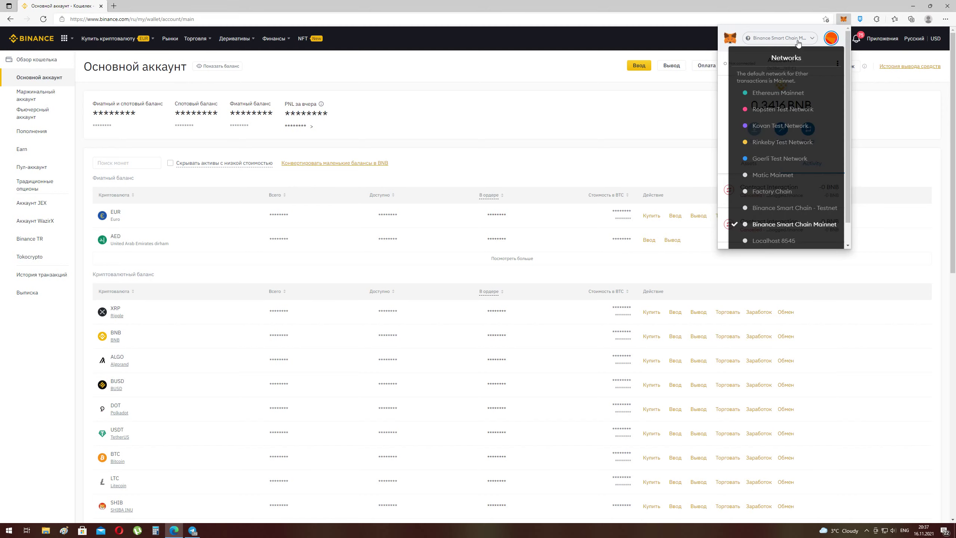
click(772, 94)
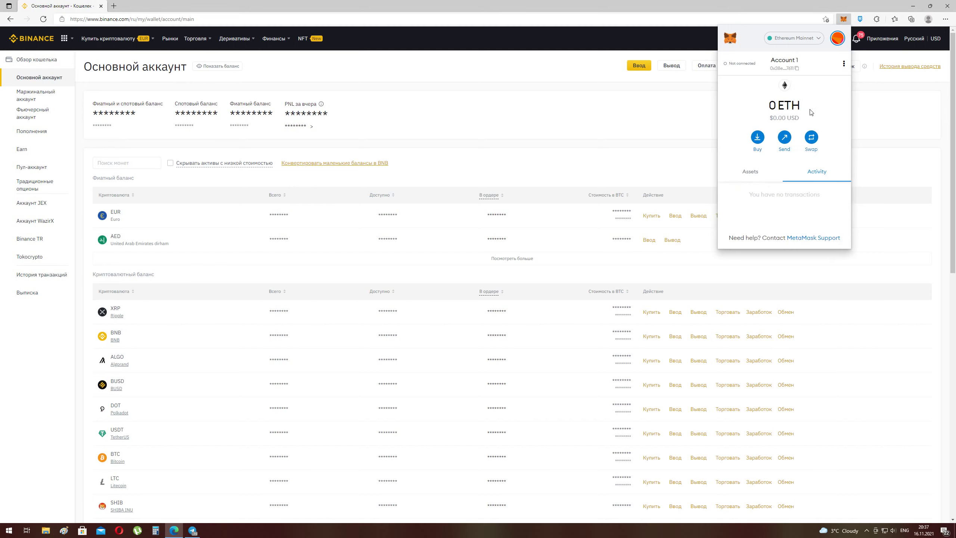
- Open MetaMask's blank Custom RPC form and look through the fields needed for adding a network
click(793, 39)
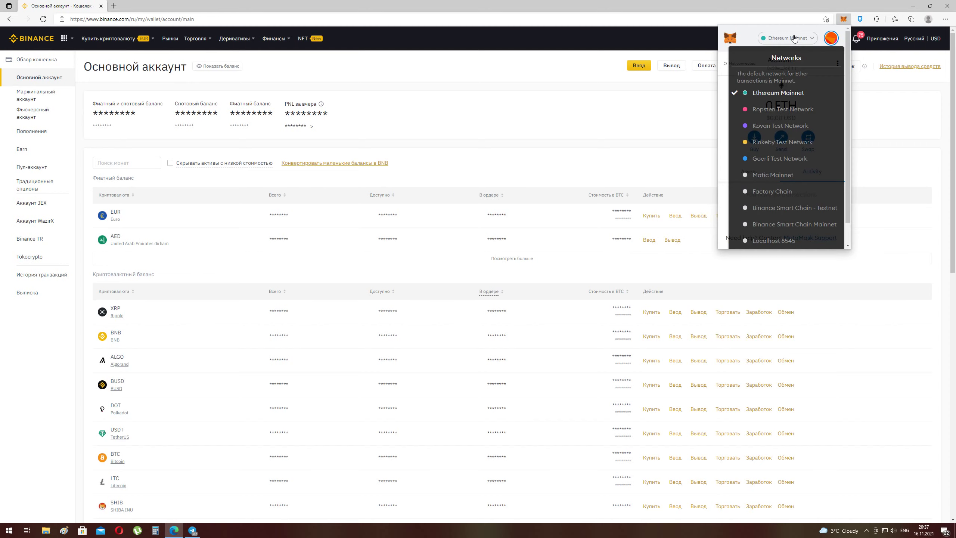
scroll(804, 98, down, 1)
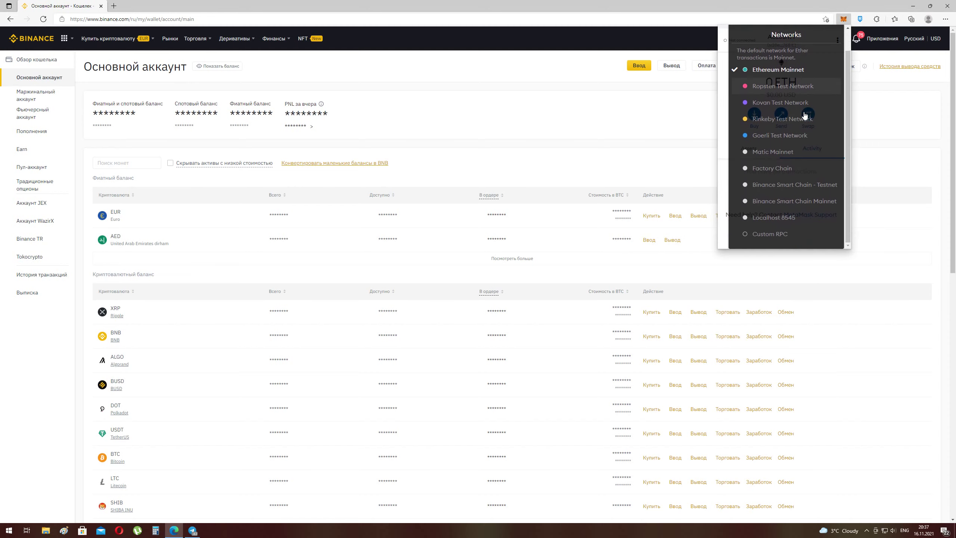
click(761, 238)
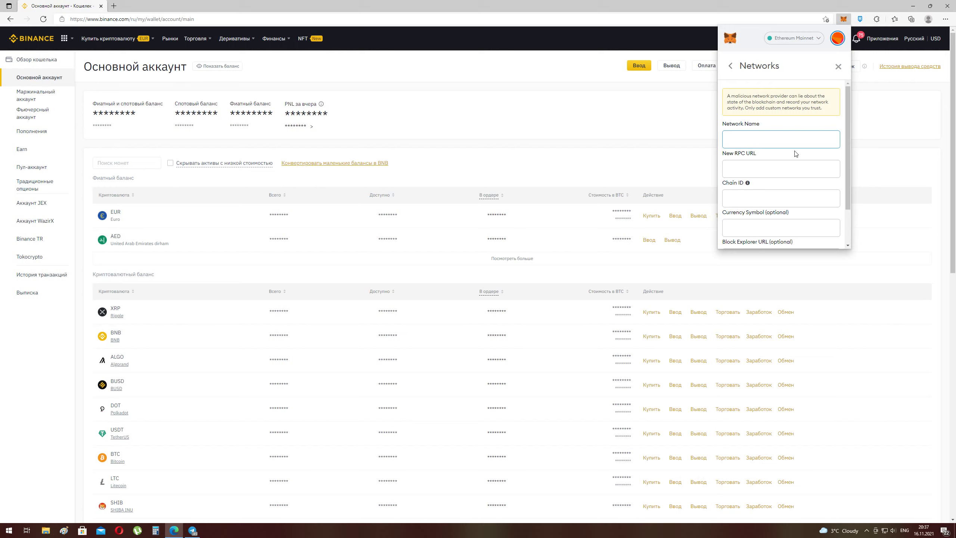
scroll(796, 154, down, 1)
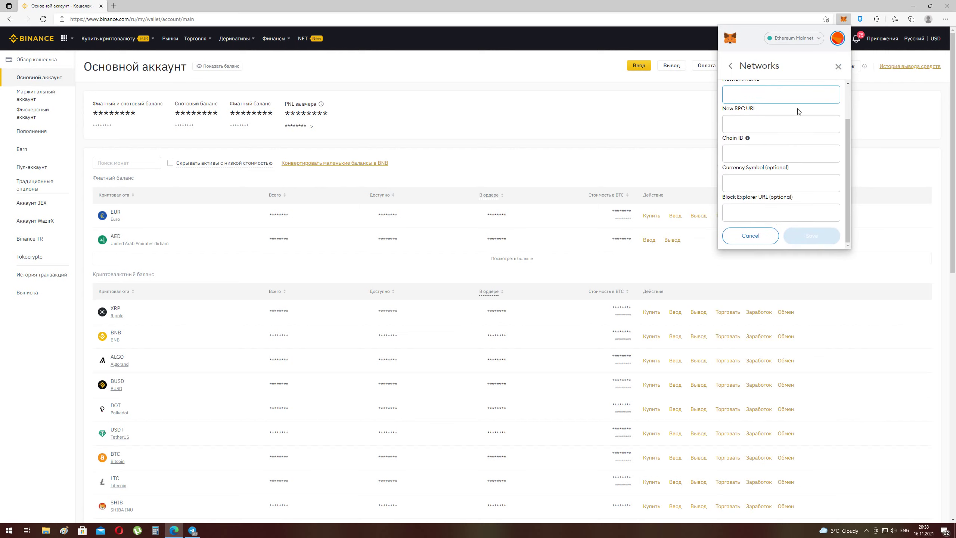
- Review the saved Binance Smart Chain Mainnet settings in MetaMask's networks, from RPC URL to block explorer, and close them
click(730, 66)
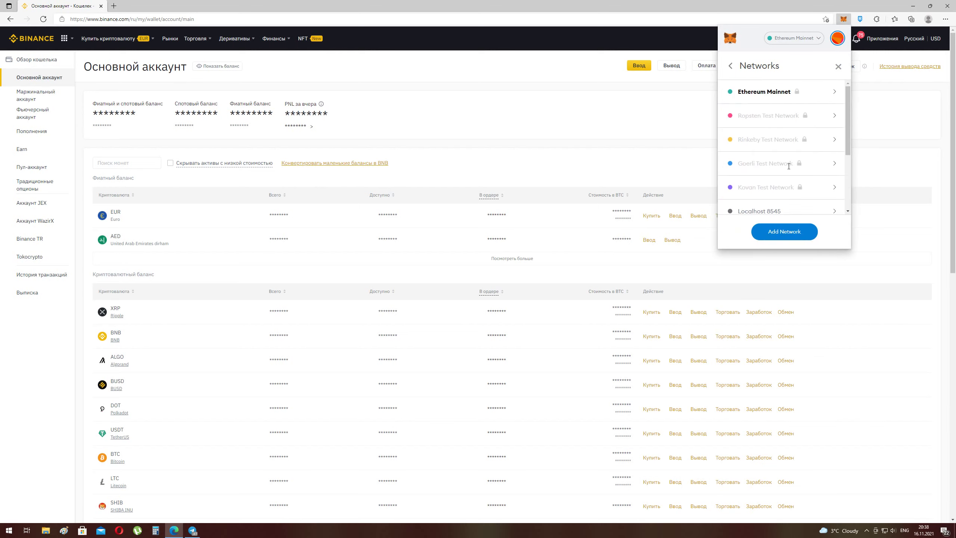
scroll(799, 189, down, 2)
click(799, 176)
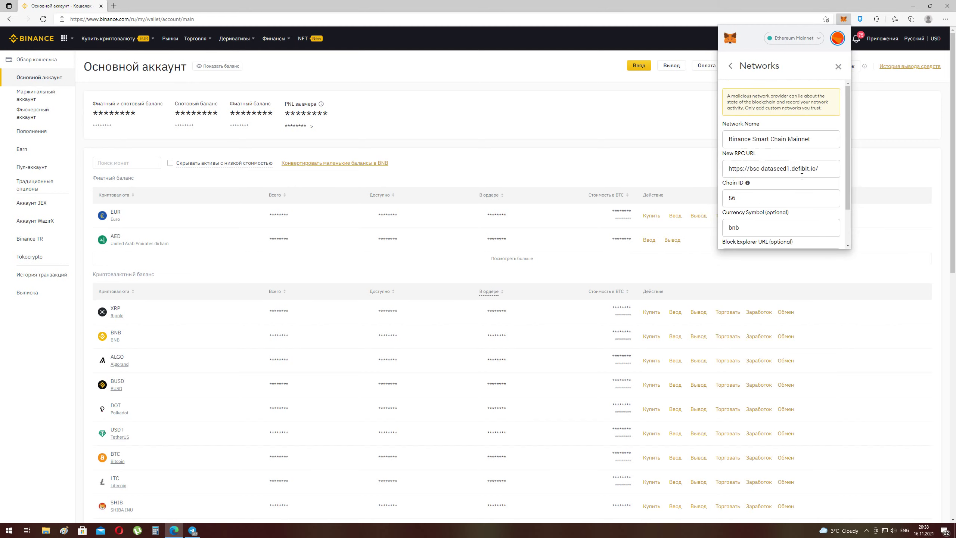
scroll(789, 137, down, 1)
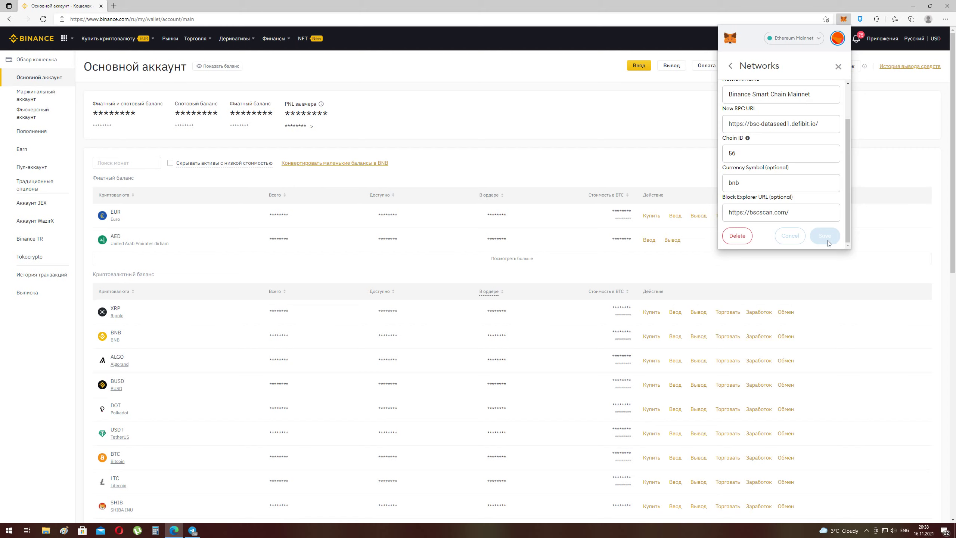
click(838, 67)
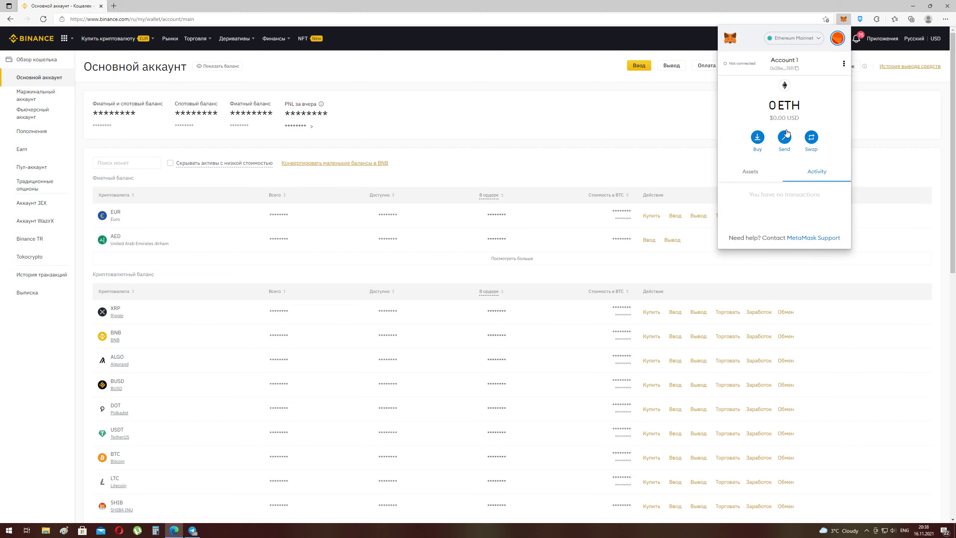
- Switch the active MetaMask network to Binance Smart Chain Mainnet
click(804, 42)
scroll(788, 132, down, 1)
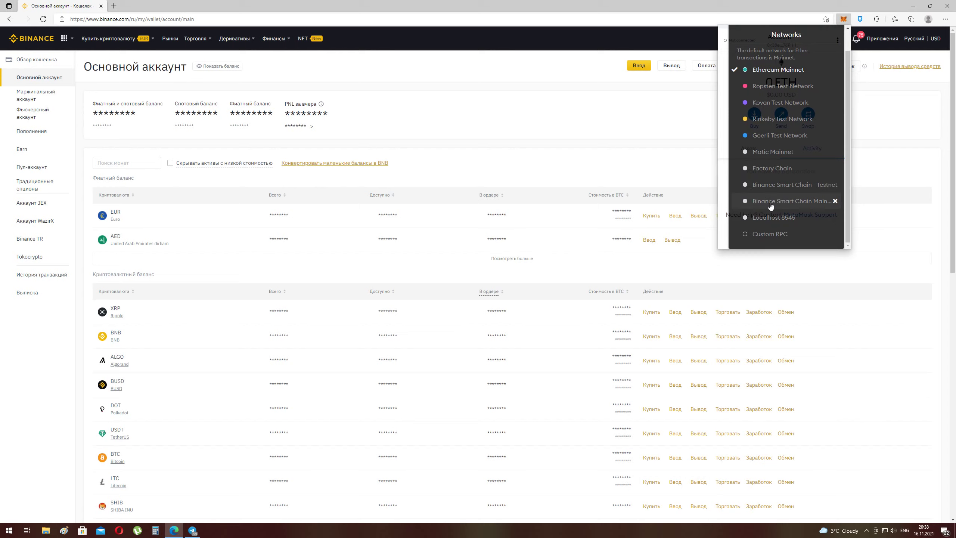
click(814, 203)
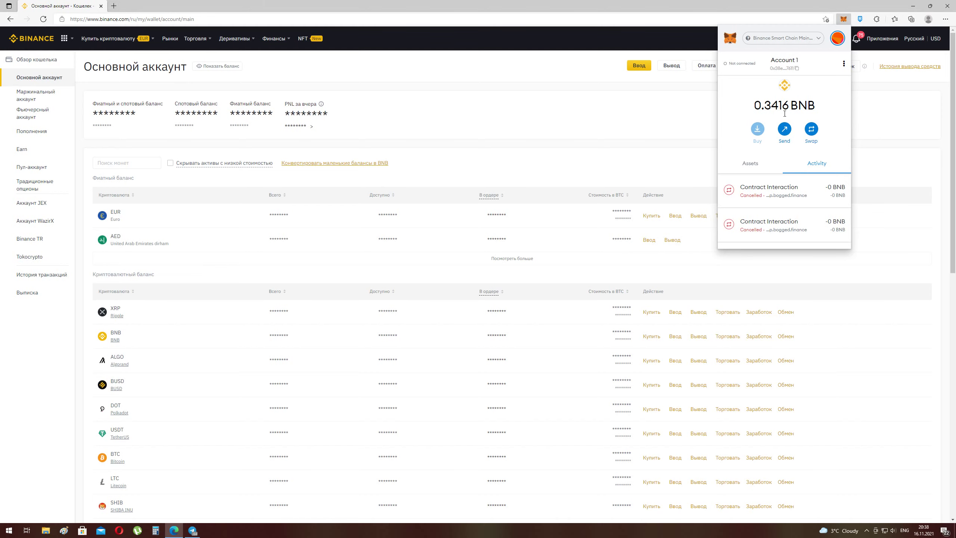
- Open the PancakeSwap exchange in a new browser tab and bring up the token choices for the To currency
click(114, 6)
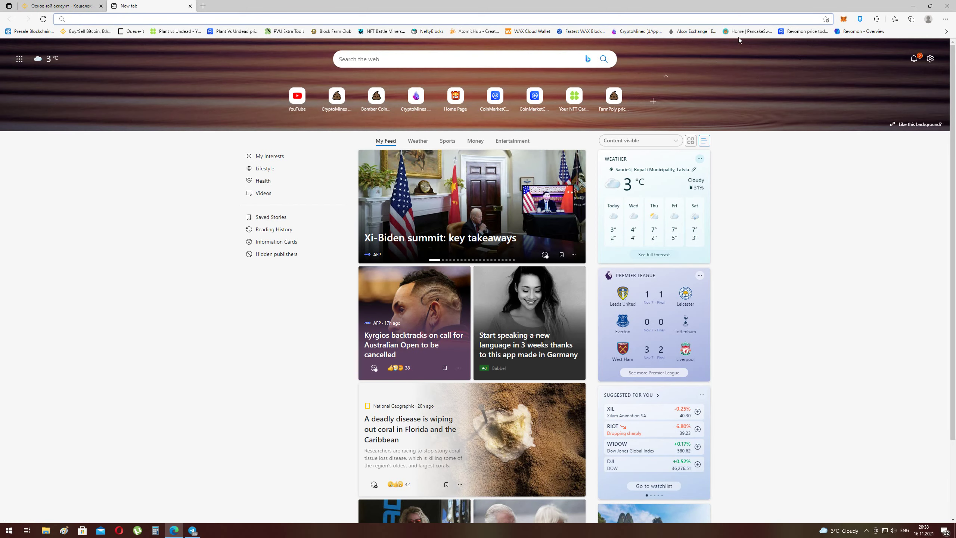
click(747, 32)
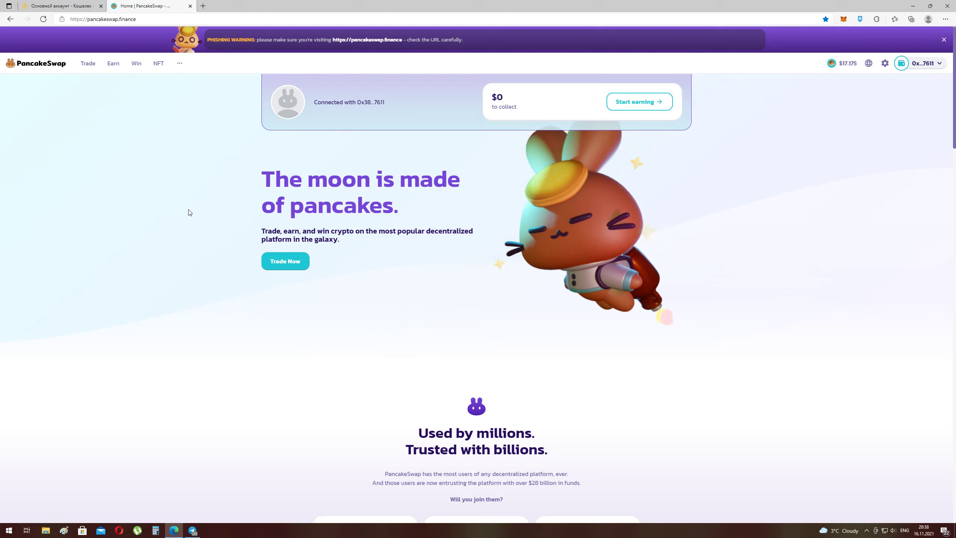
click(284, 262)
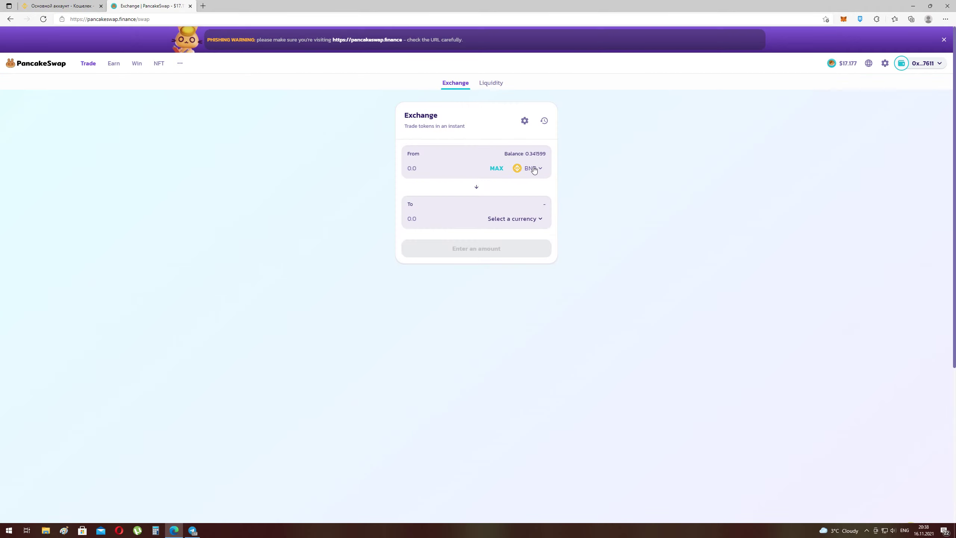
click(505, 219)
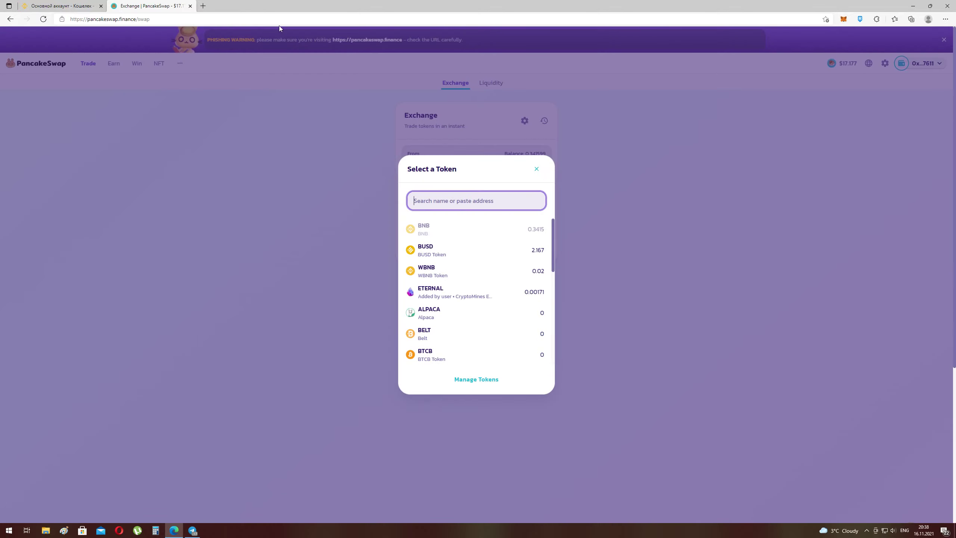
- Look up "eternal" on CoinMarketCap in a new tab and copy the CryptoMines token's Binance Smart Chain contract address
click(203, 6)
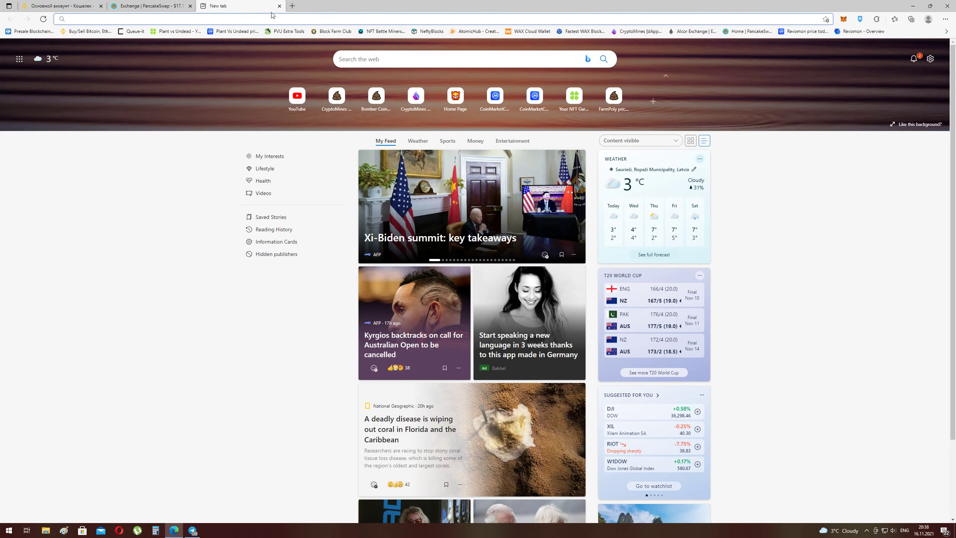
click(233, 31)
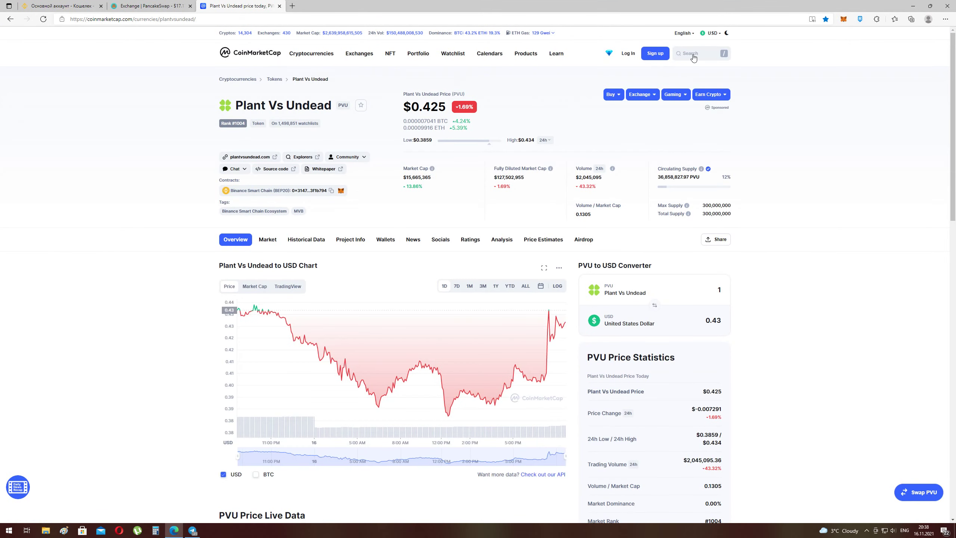
click(695, 53)
text(eternal)
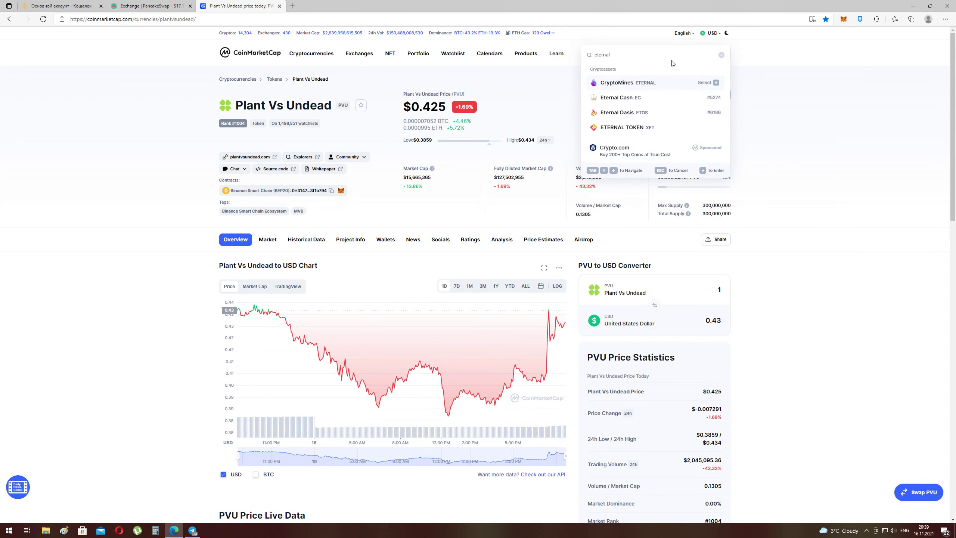
click(652, 86)
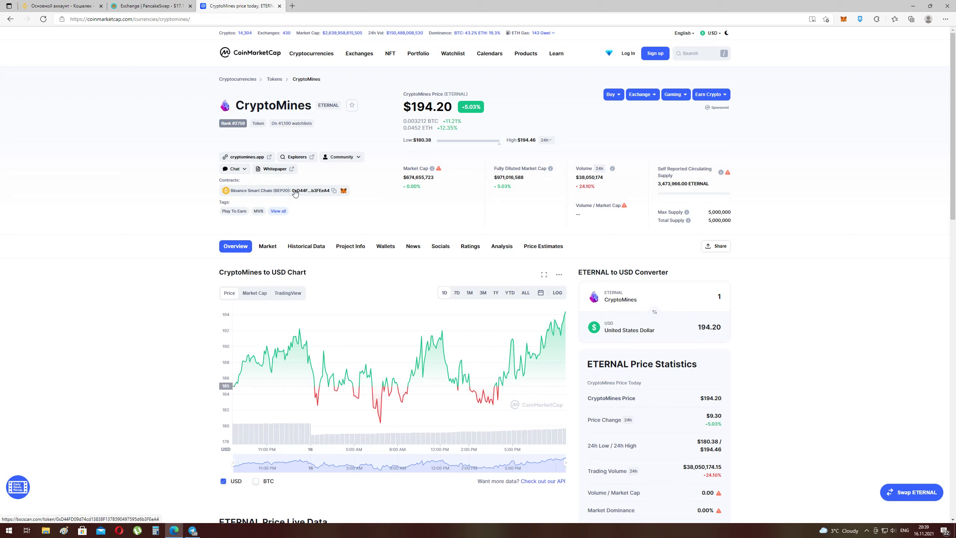
click(334, 191)
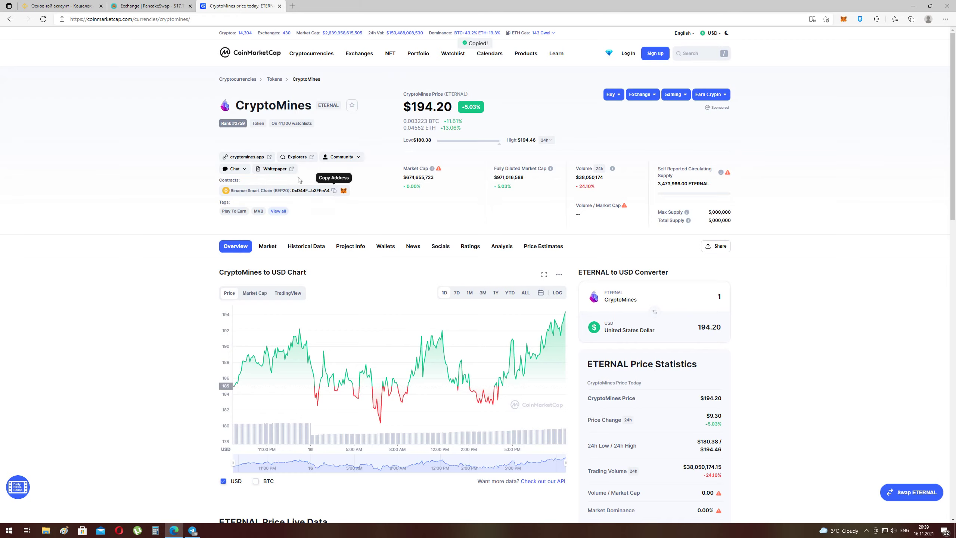
- Back in PancakeSwap, choose ETERNAL as the To currency using the copied contract address and set the amount to receive to 2
key(ctrl+shift+Tab)
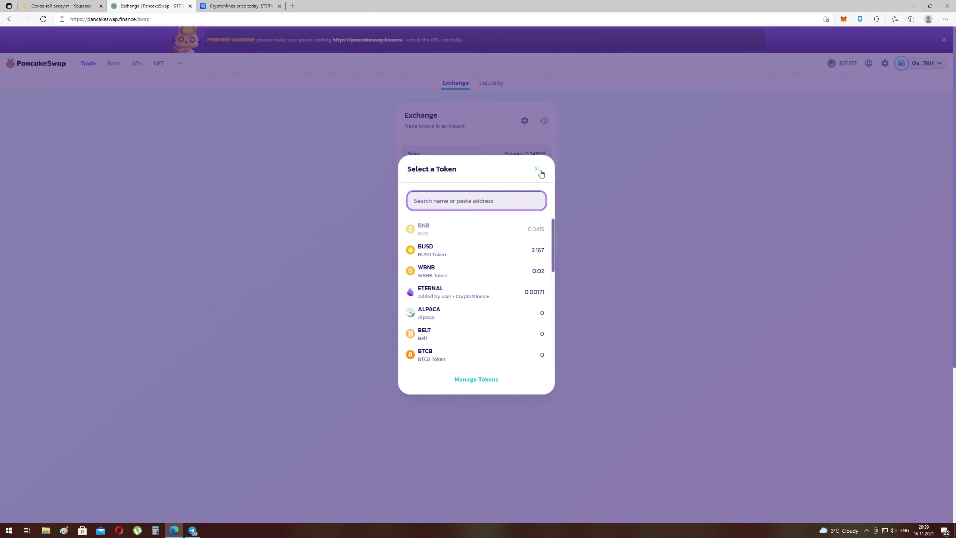
click(536, 170)
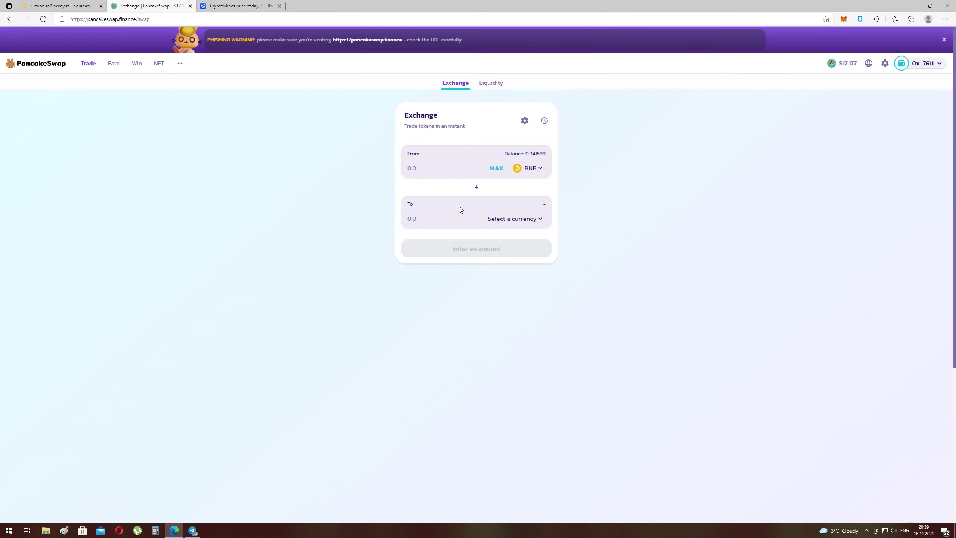
click(528, 218)
right_click(483, 201)
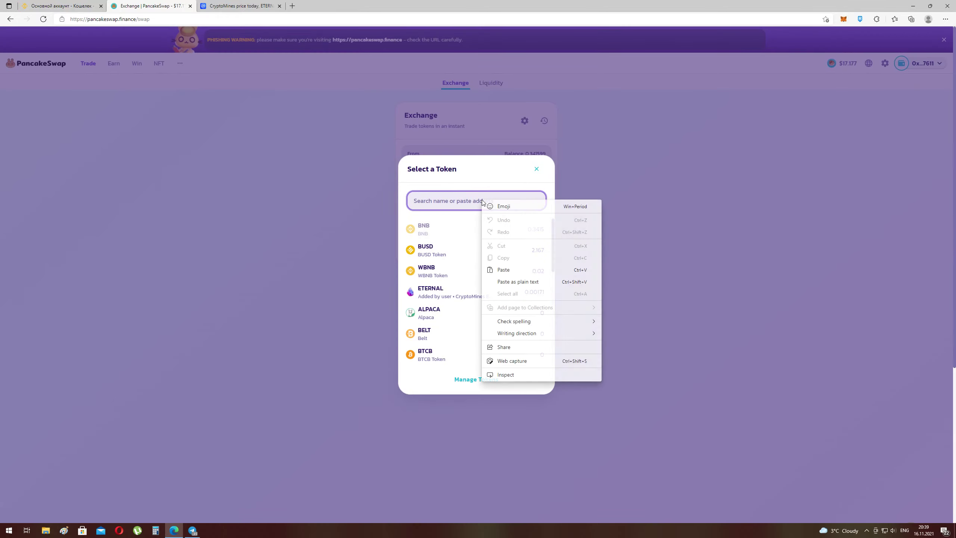
click(504, 269)
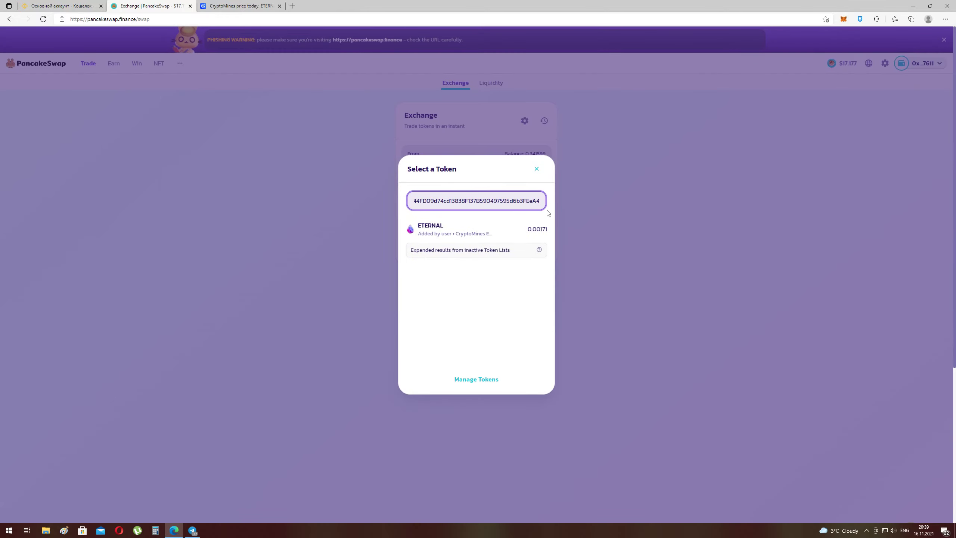
click(441, 230)
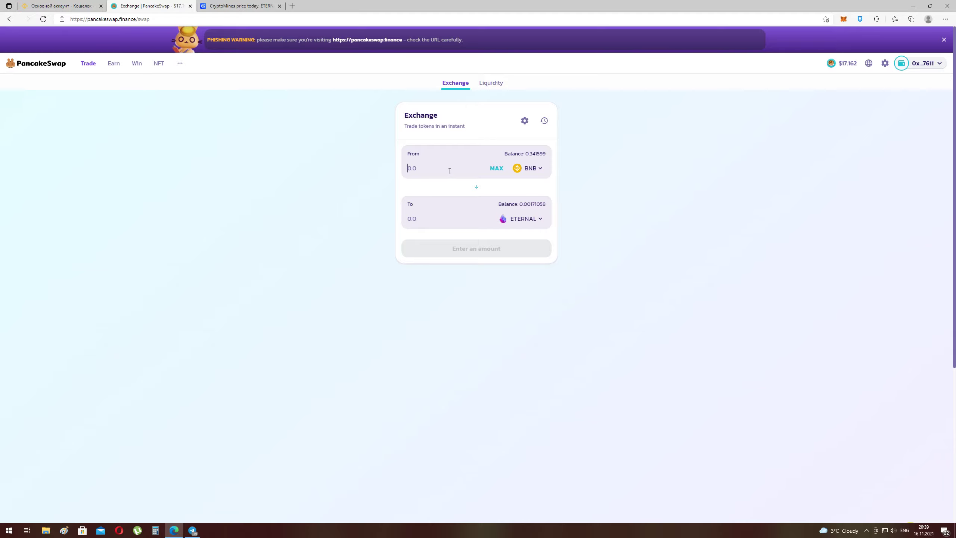
click(428, 218)
text(2)
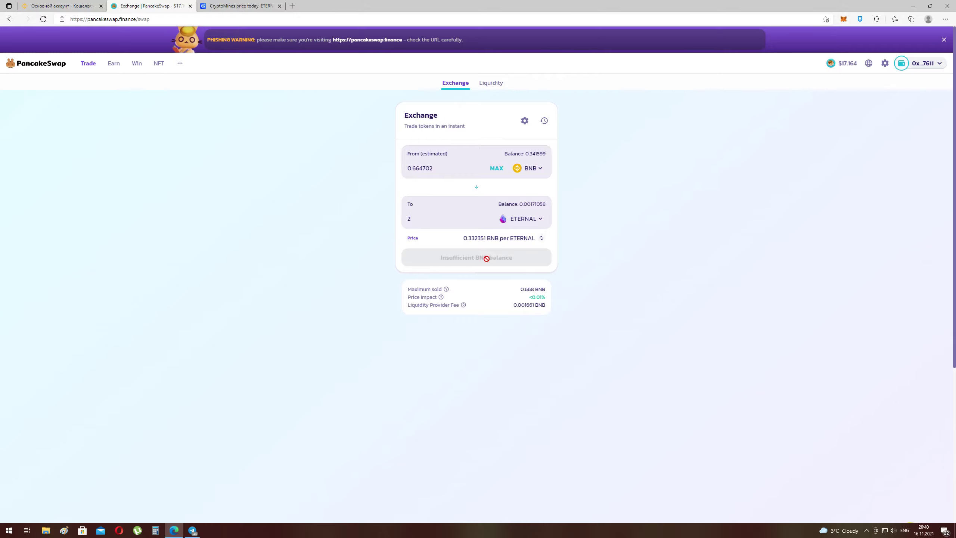
- Check the MetaMask account's balance and recent activity, then close the wallet
click(843, 18)
click(662, 177)
key(alt+shift+m)
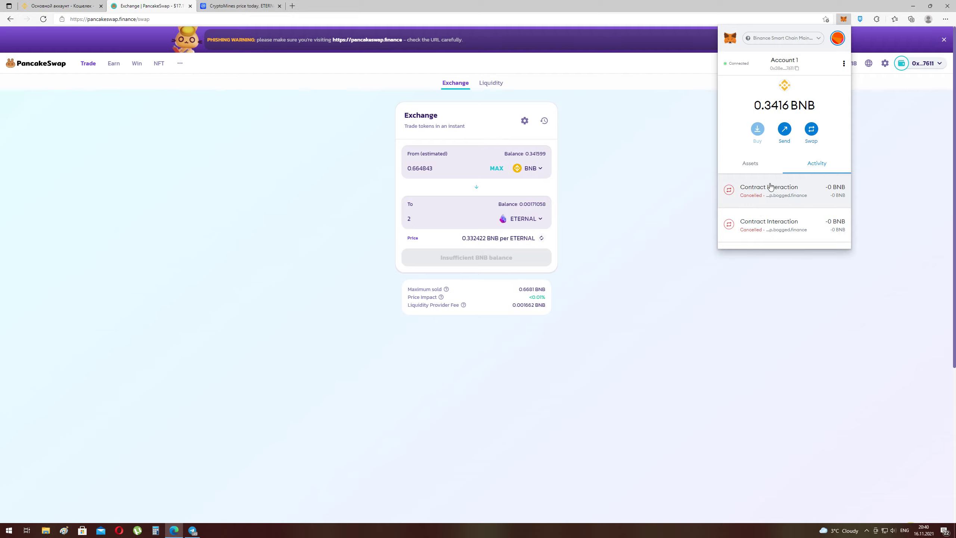
scroll(770, 186, down, 2)
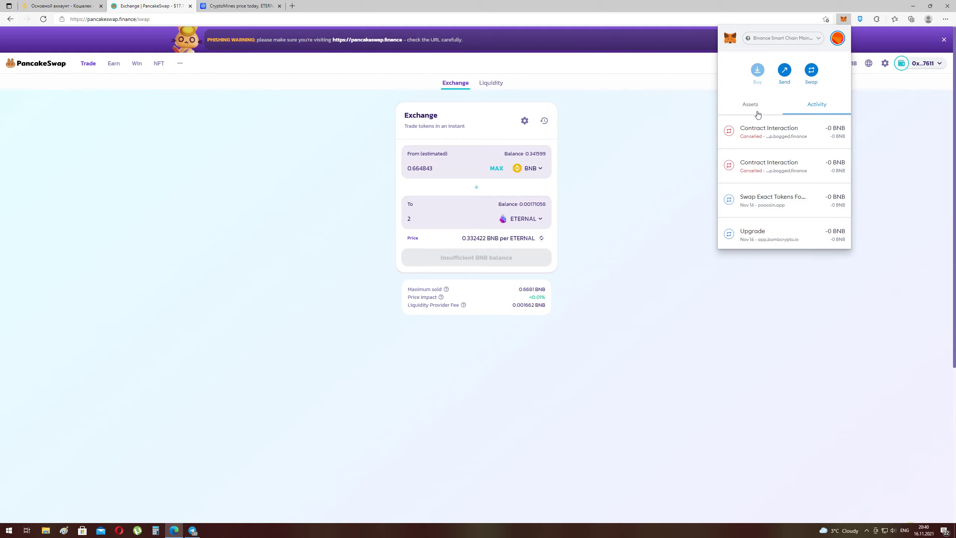
click(942, 171)
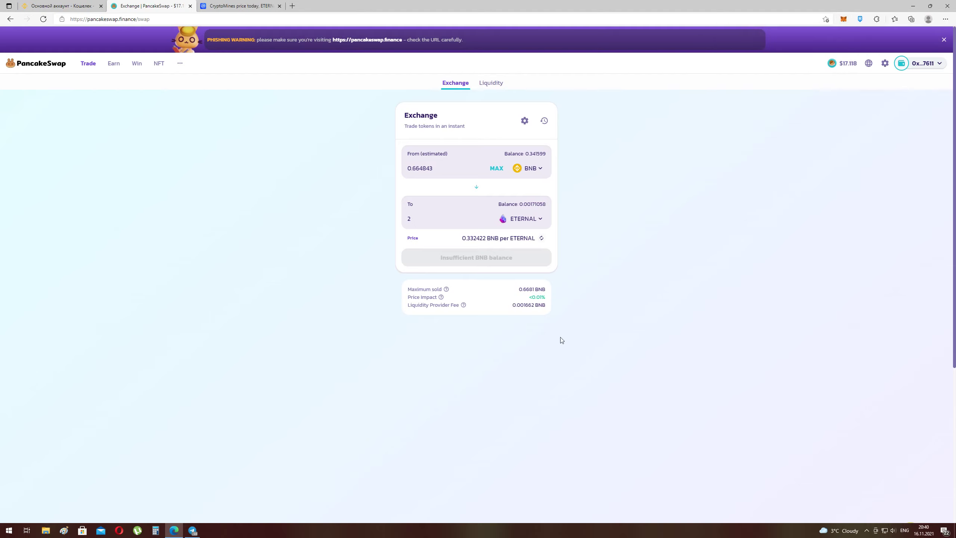